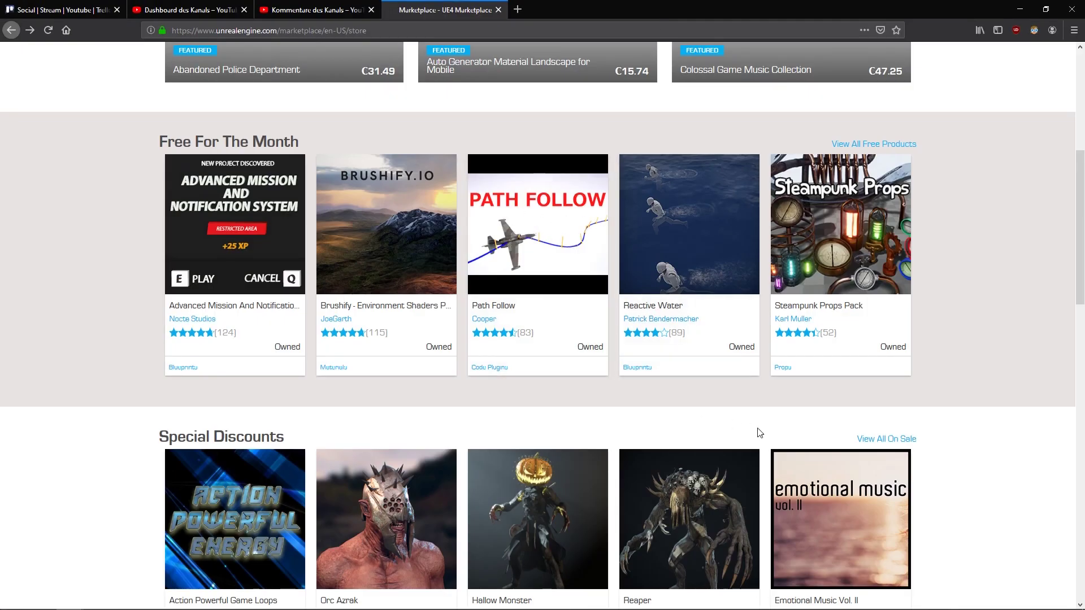
- Scroll the Marketplace to Free For The Month, confirm Path Follow shows Owned, and return to the editor
left_click_drag(159, 142, 298, 142)
left_click(365, 140)
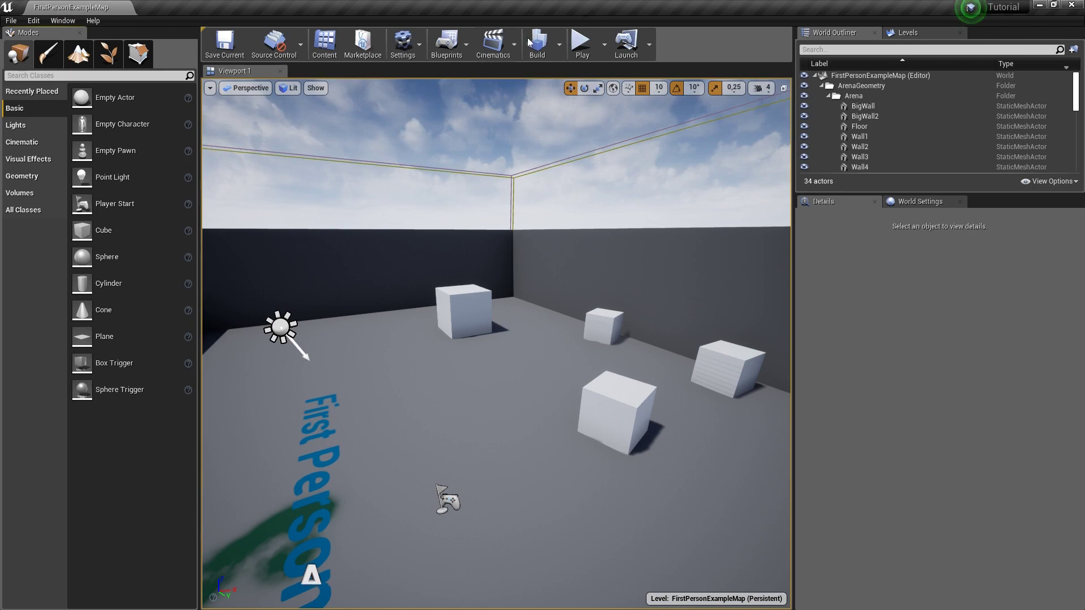
right_click_drag(497, 283, 497, 282)
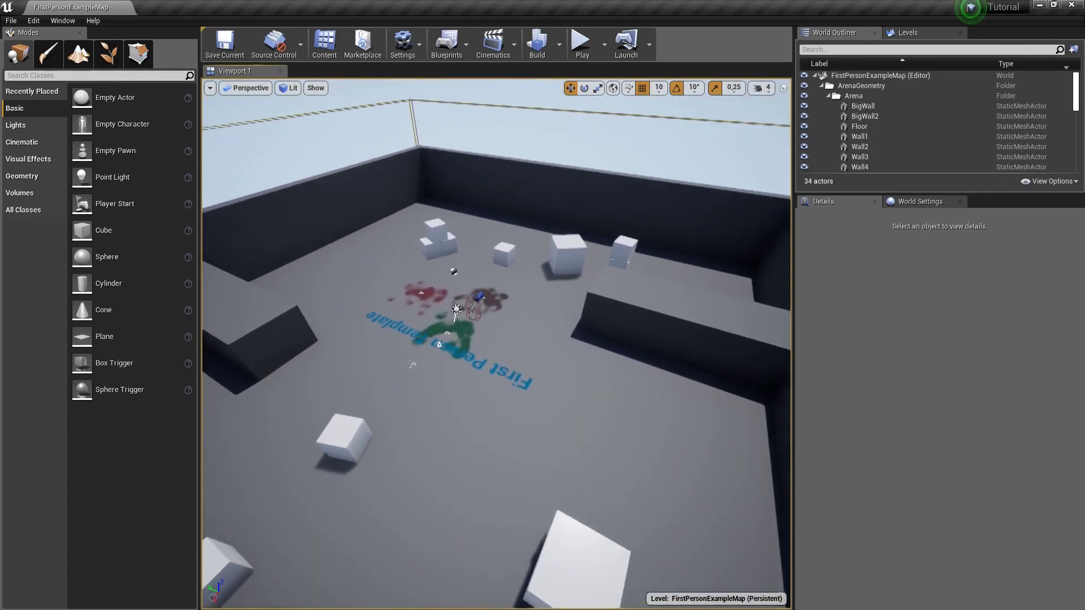
right_click_drag(296, 204, 297, 204)
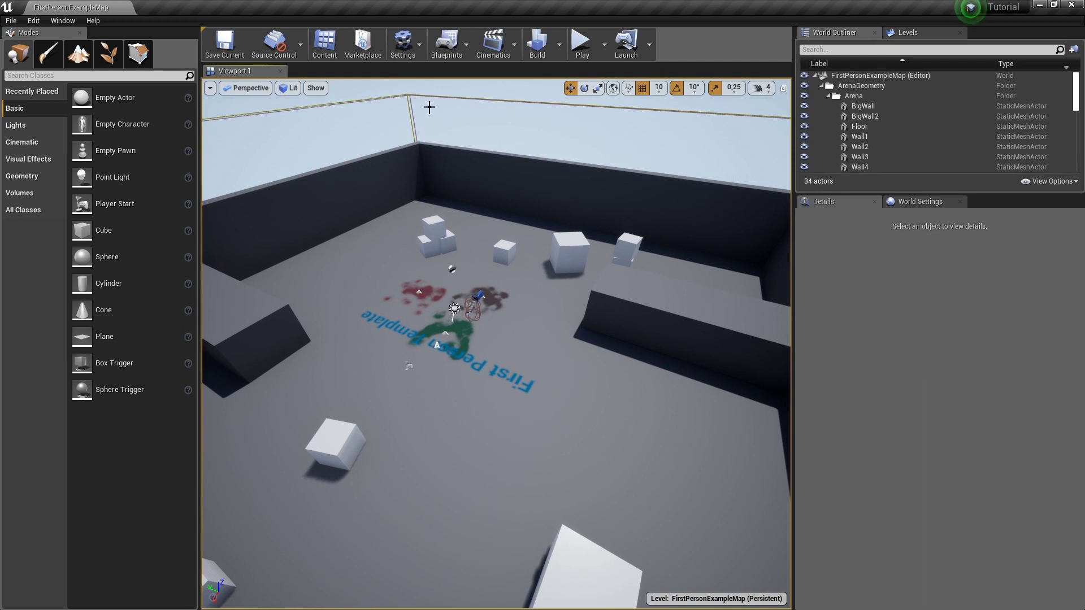
- Tick Enabled for Path Follow in the Settings > Plugins installed list
left_click(399, 56)
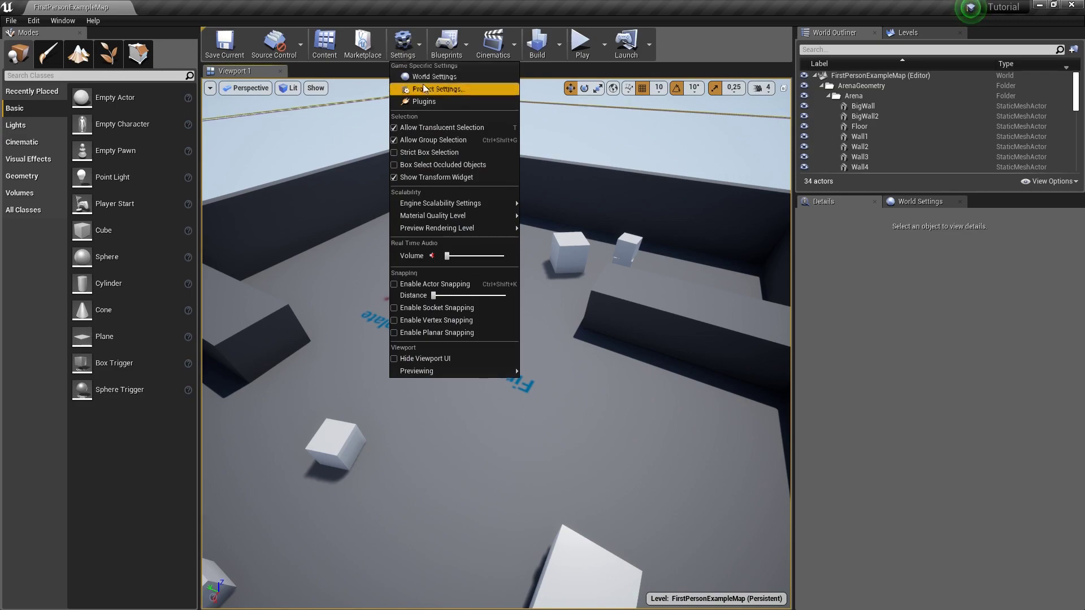
left_click(425, 101)
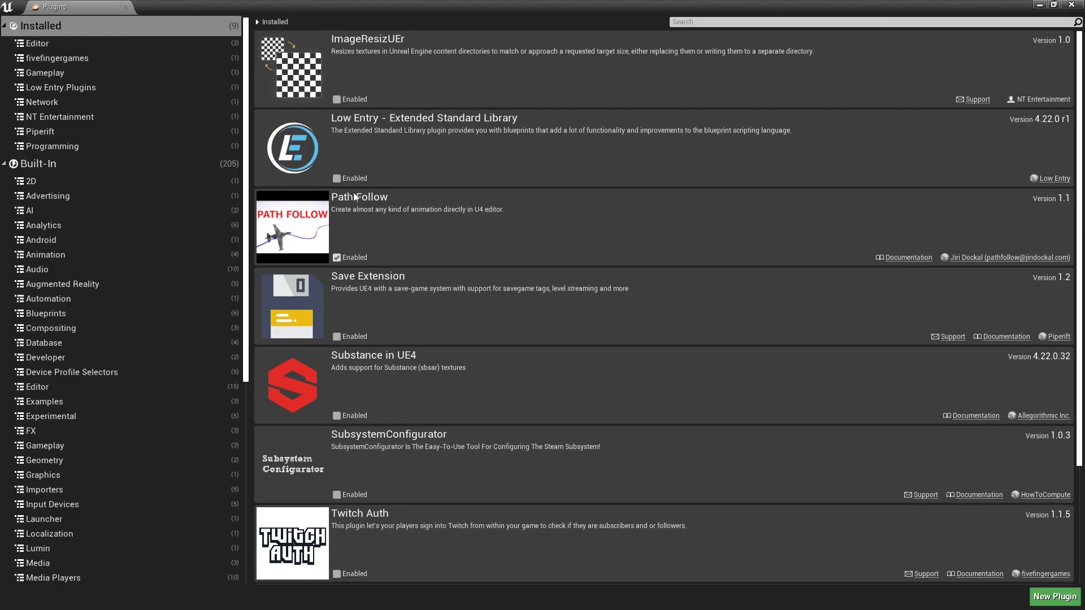
left_click(337, 257)
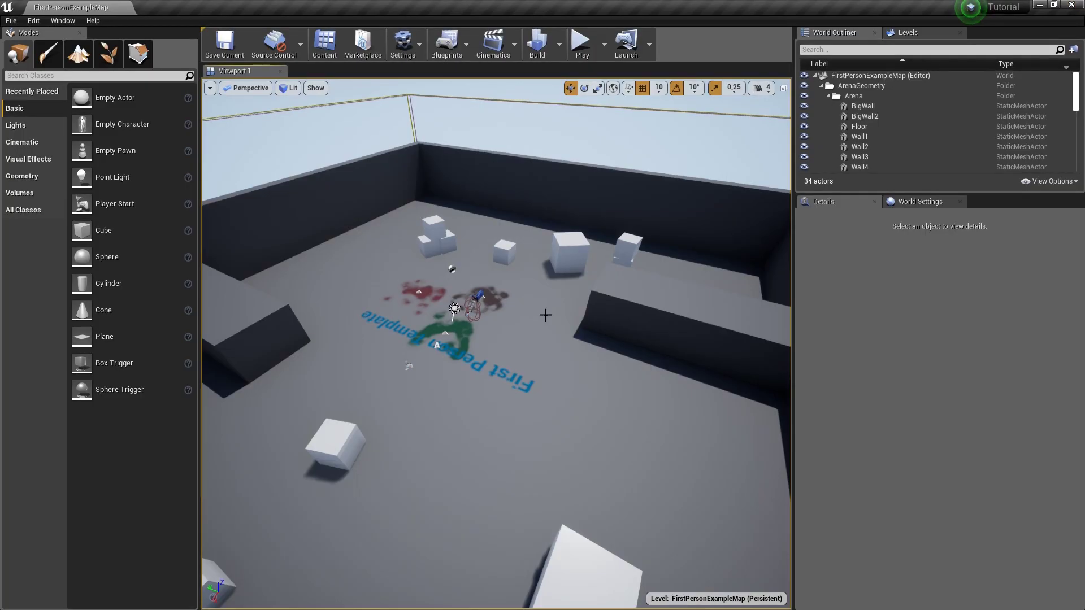
right_click_drag(363, 271, 364, 187)
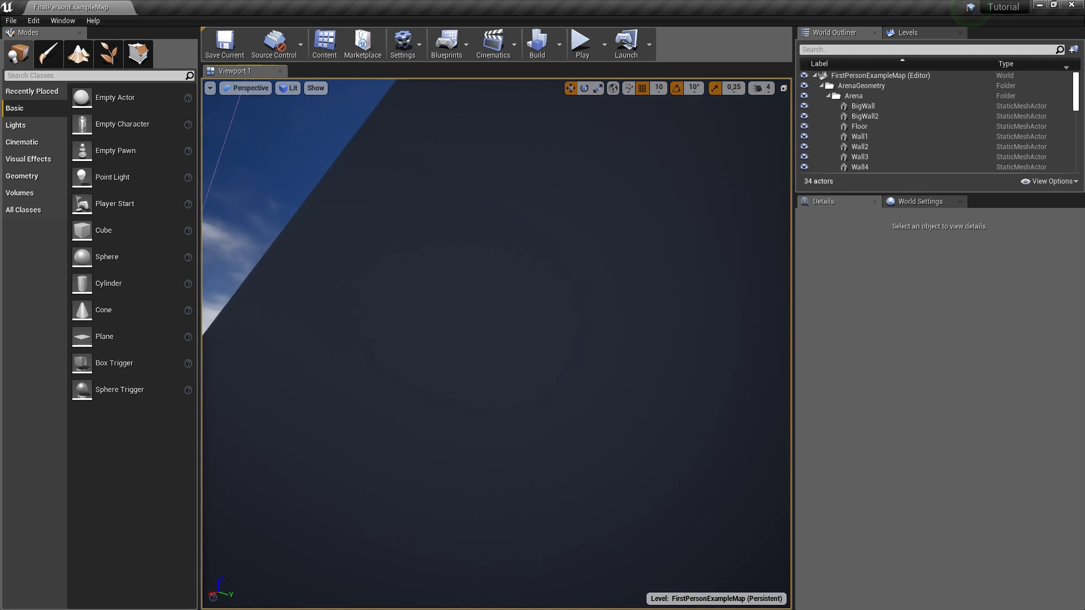
right_click_drag(375, 320, 376, 320)
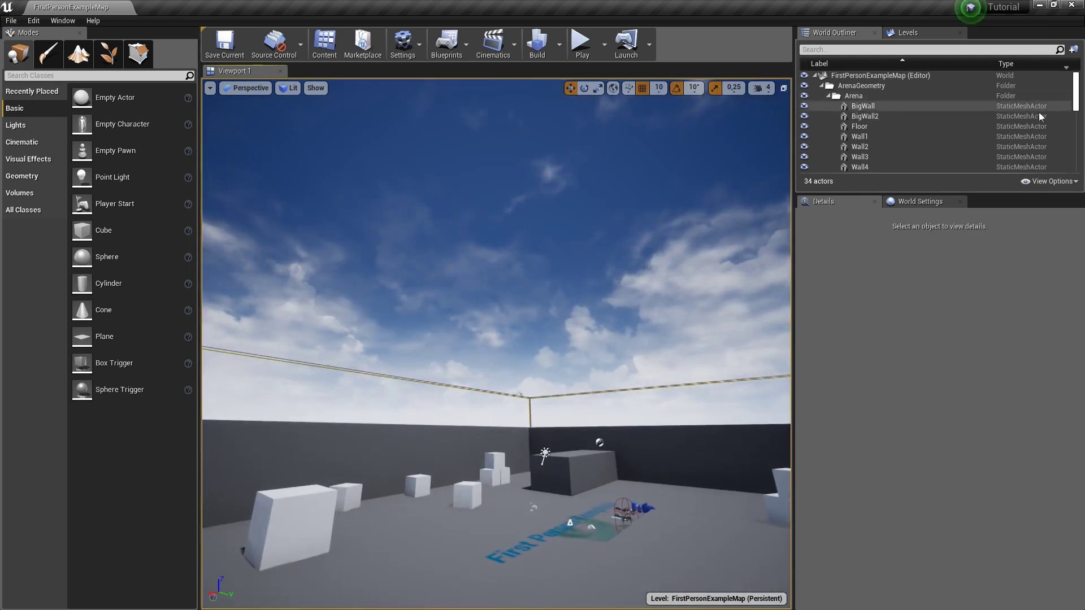
right_click_drag(264, 294, 264, 294)
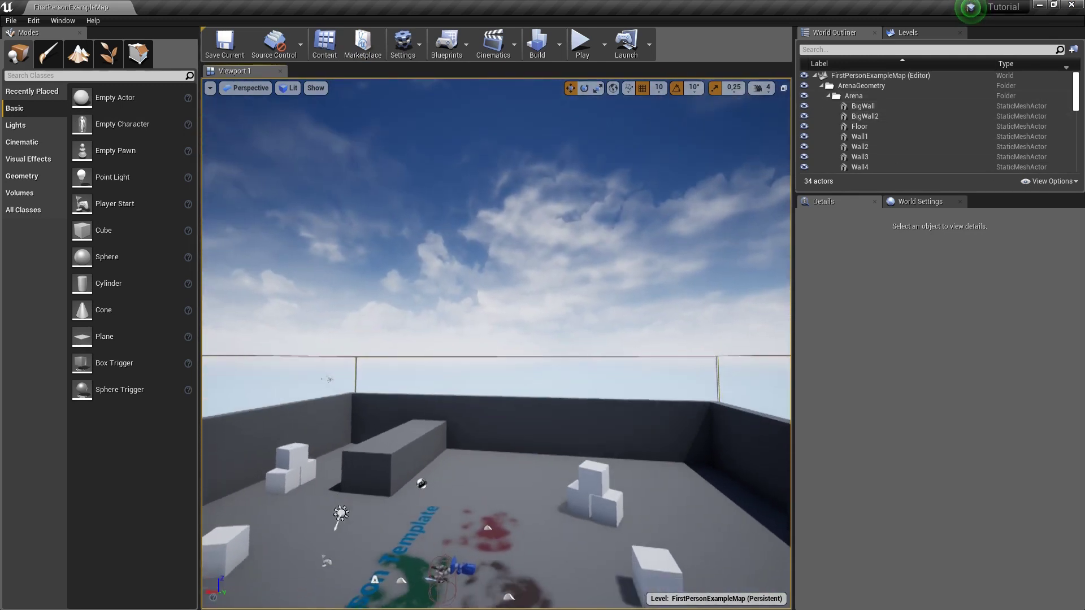
right_click_drag(526, 342, 526, 342)
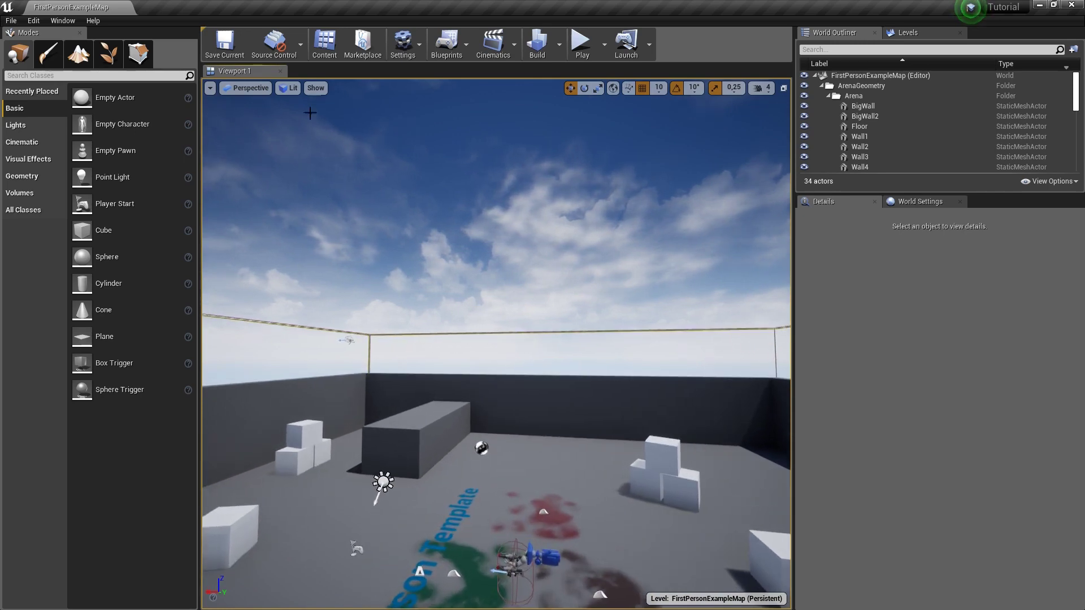
right_click_drag(372, 232, 317, 288)
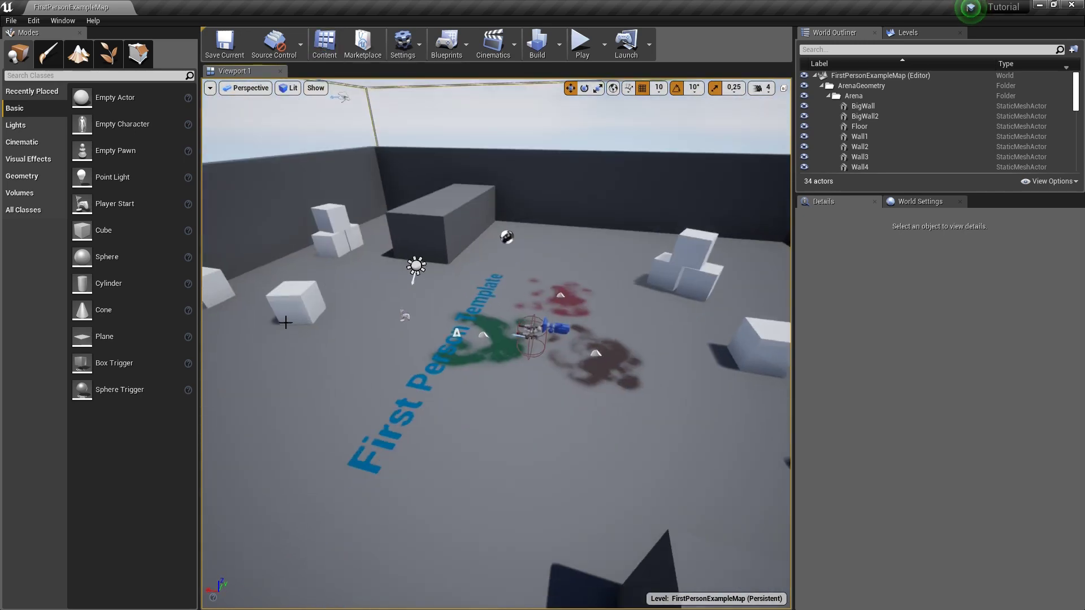
mouse_move(93, 230)
left_mouse_down()
mouse_move(351, 368)
mouse_move(350, 242)
left_mouse_up()
right_click_drag(351, 243, 397, 230)
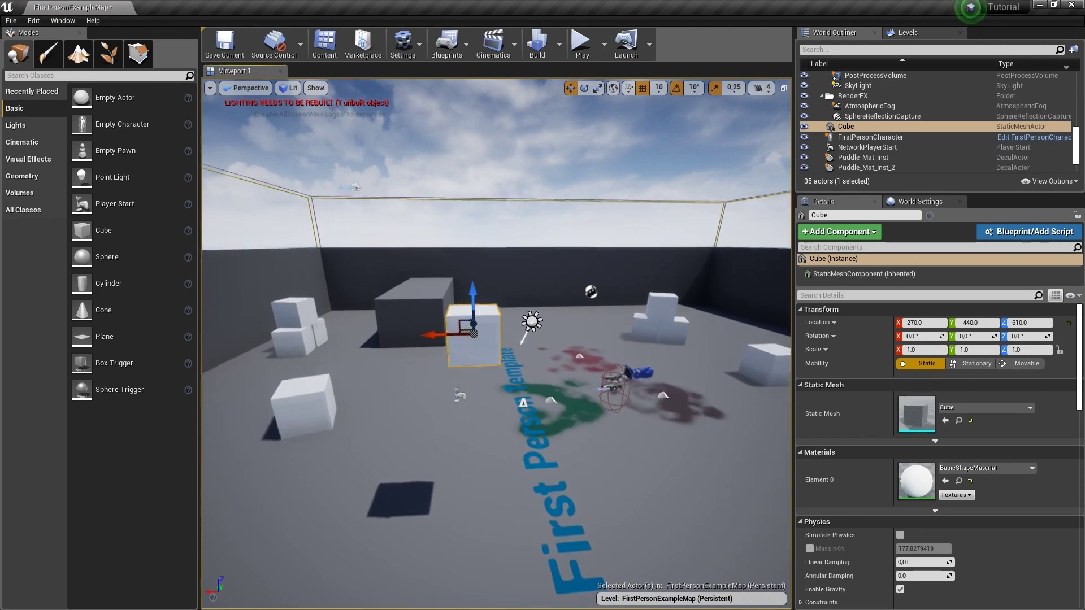
key("Delete")
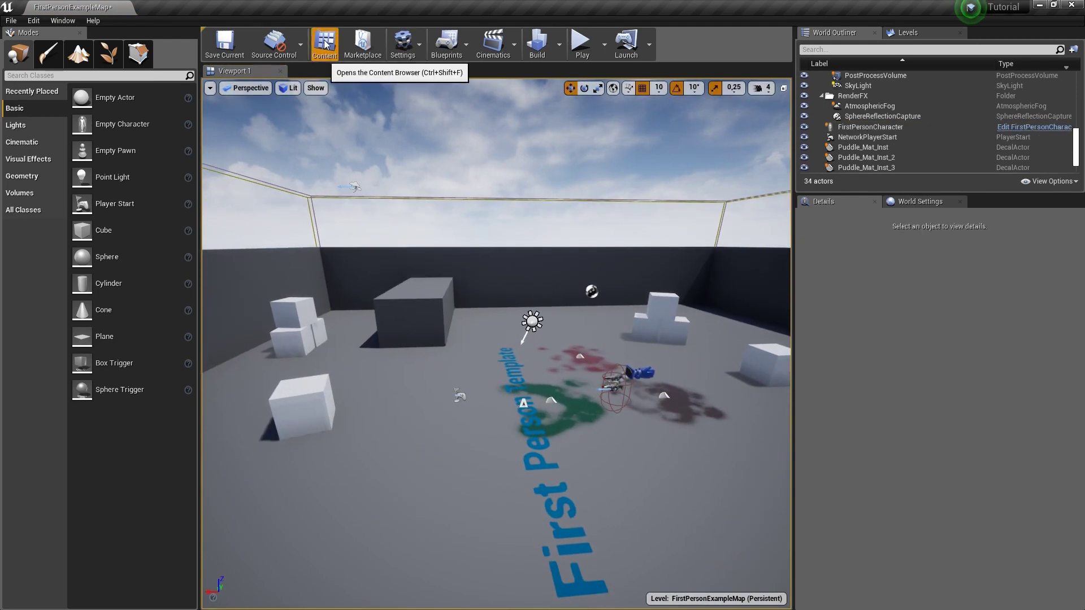
- Open and reposition the Content Browser, then create a new Actor-based Blueprint class in Content
left_click(330, 53)
left_click_drag(643, 199, 510, 152)
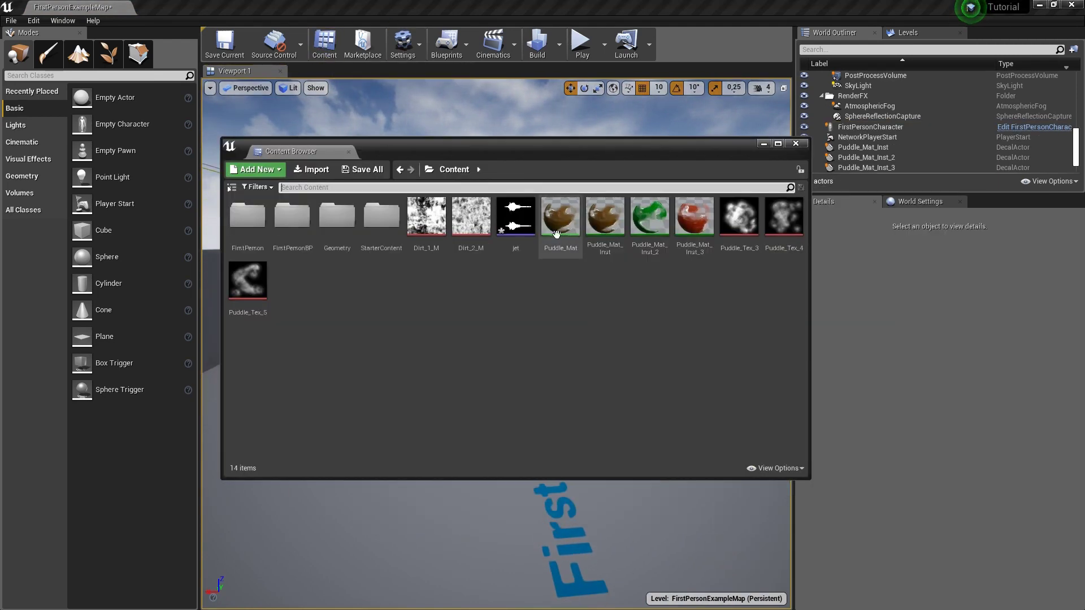
left_click(520, 242)
left_click(402, 331)
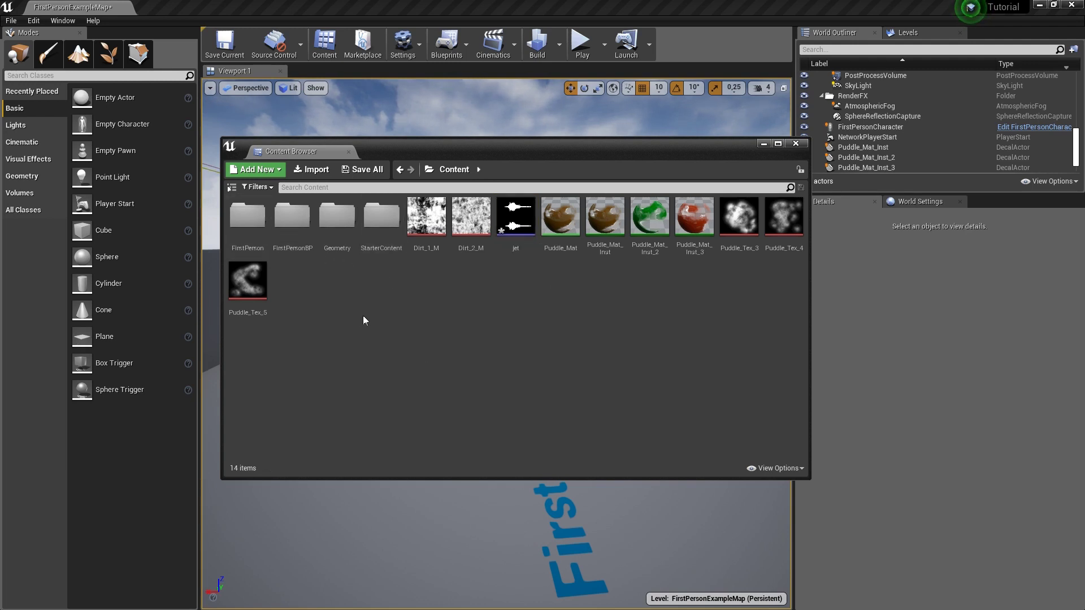
right_click(337, 289)
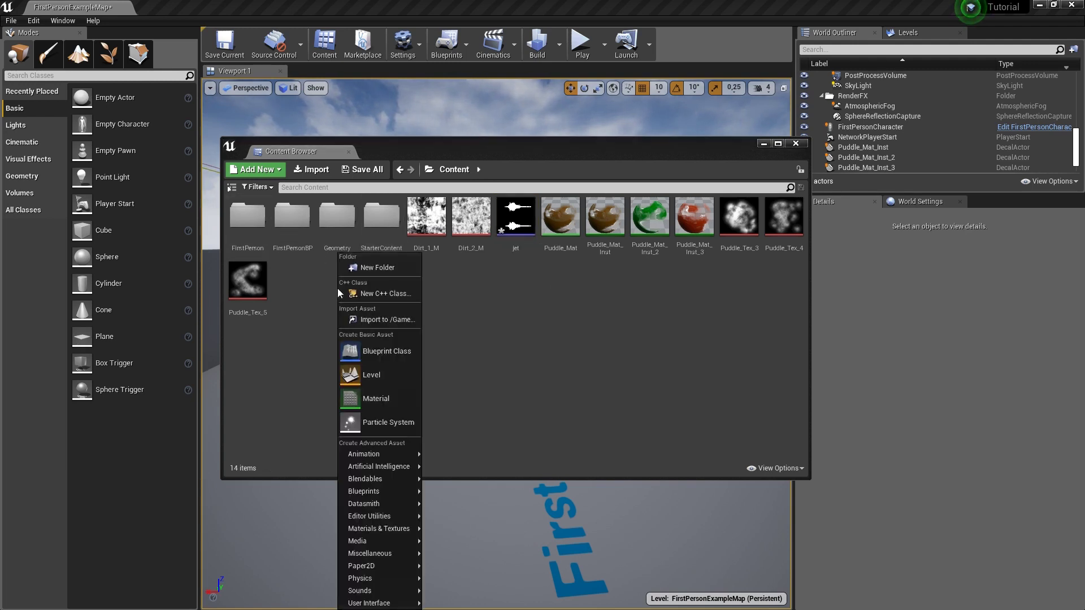
left_click(372, 350)
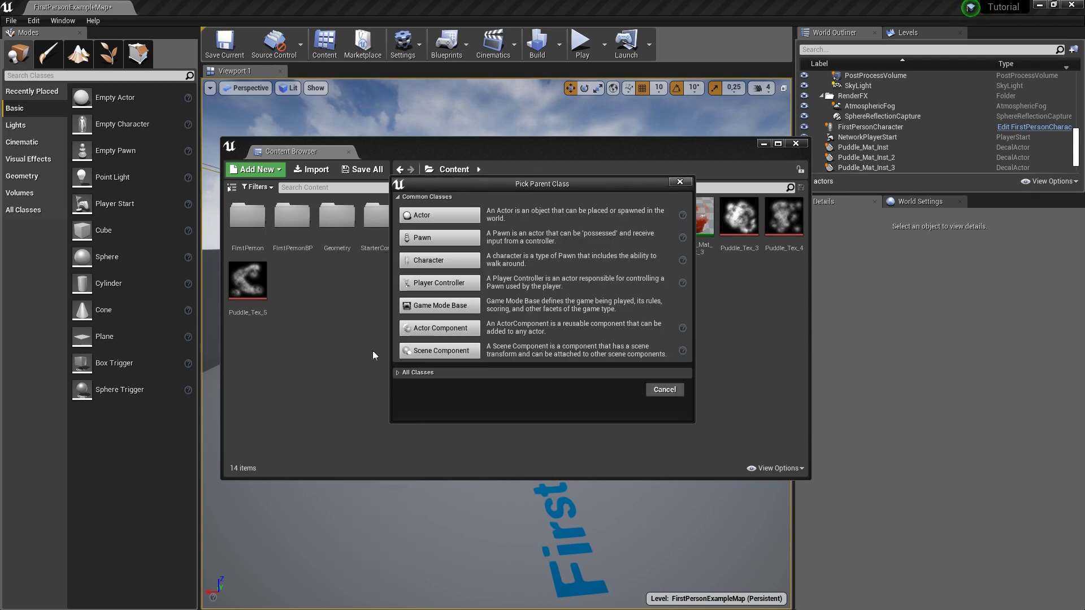
left_click(433, 217)
type("Mesh_Follow")
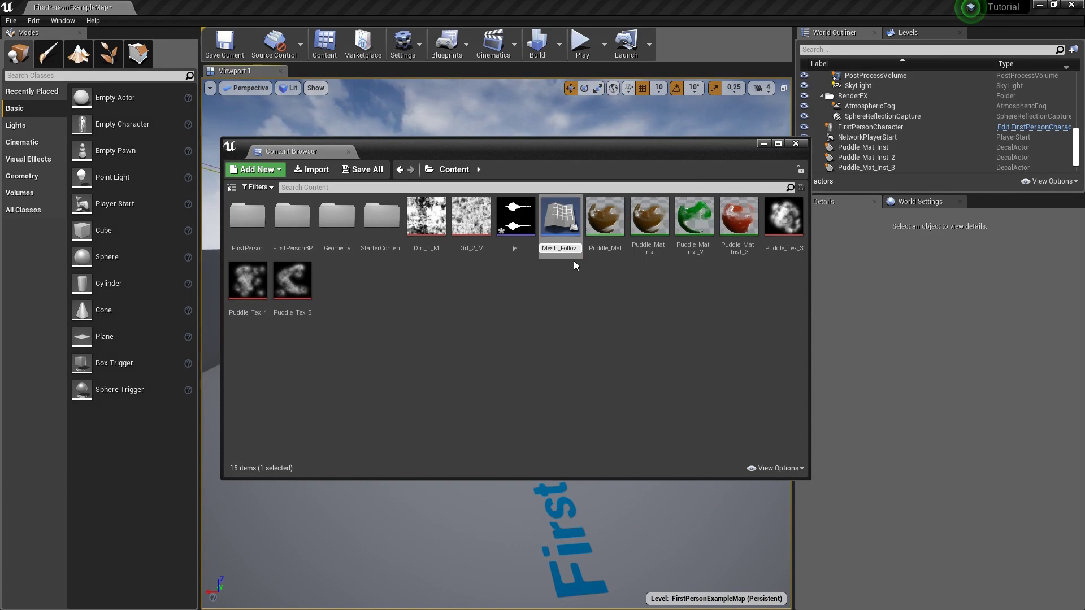
- Confirm the Mesh_Follower name and create another Actor Blueprint class
key("Return")
right_click(403, 318)
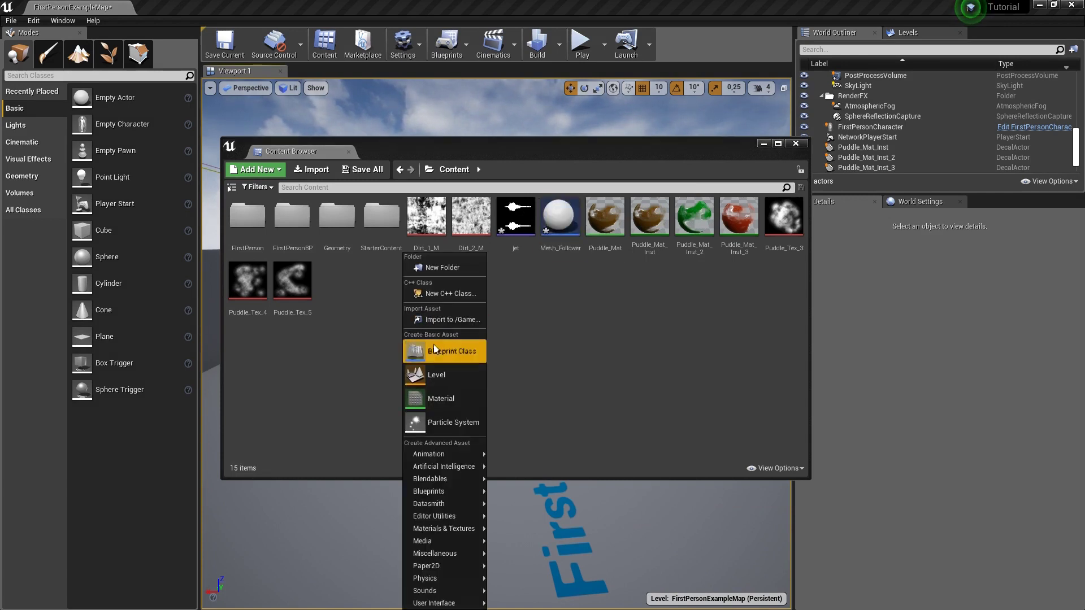
left_click(436, 351)
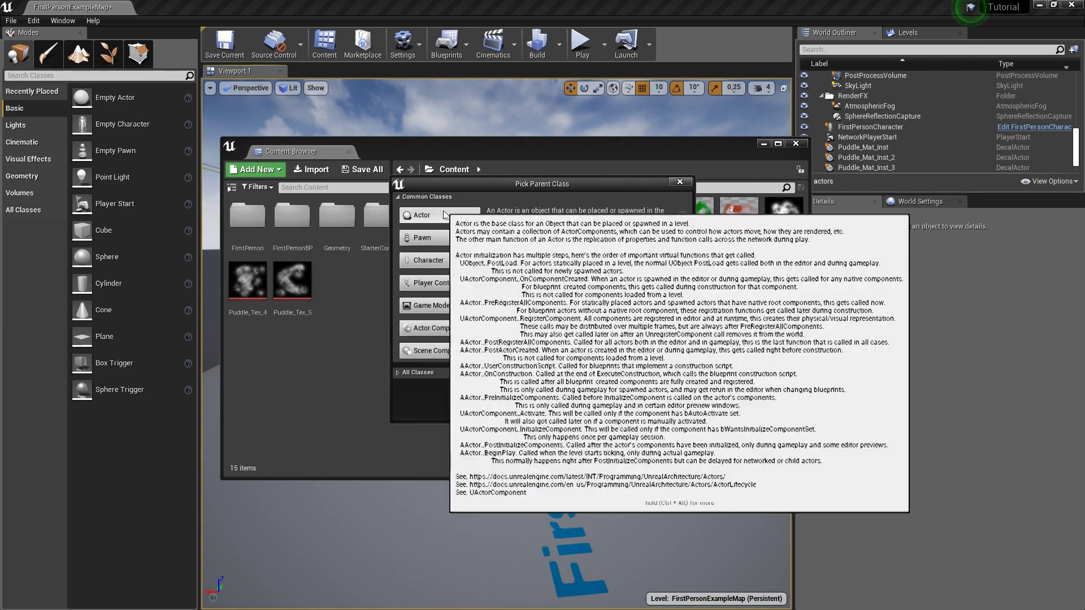
left_click(444, 306)
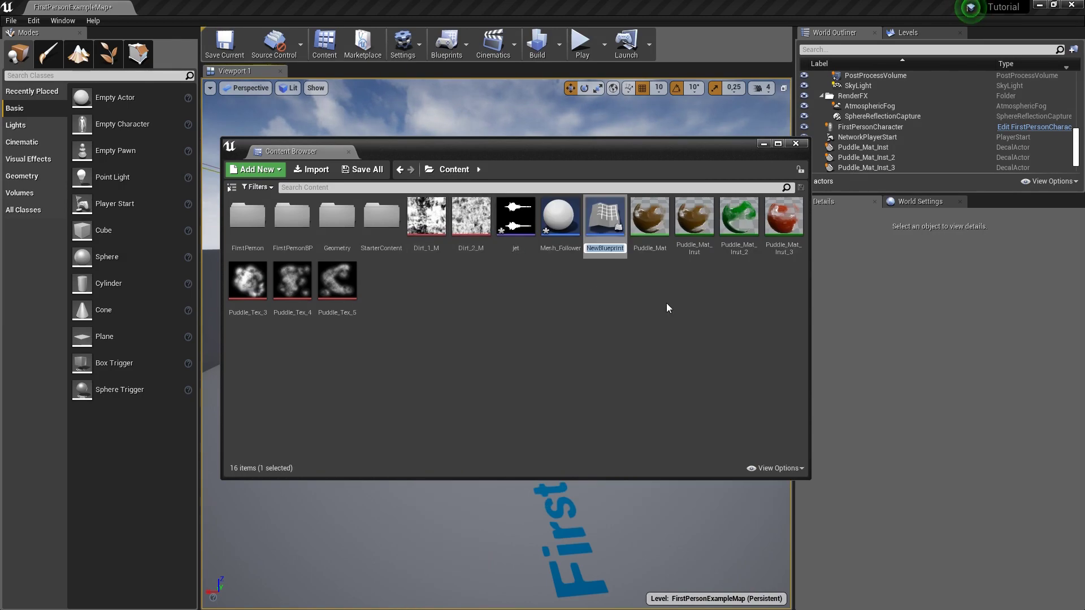
- Name the new blueprint Mesh_Path and open it for editing
type("M")
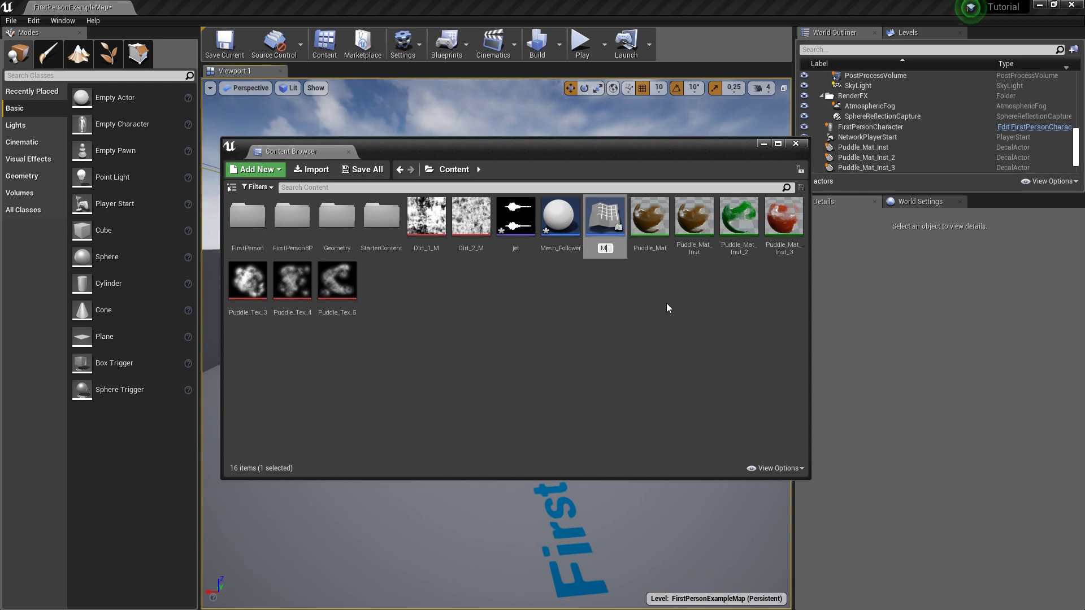
type("esh_Uat")
key("BackSpace")
key("BackSpace")
key("BackSpace")
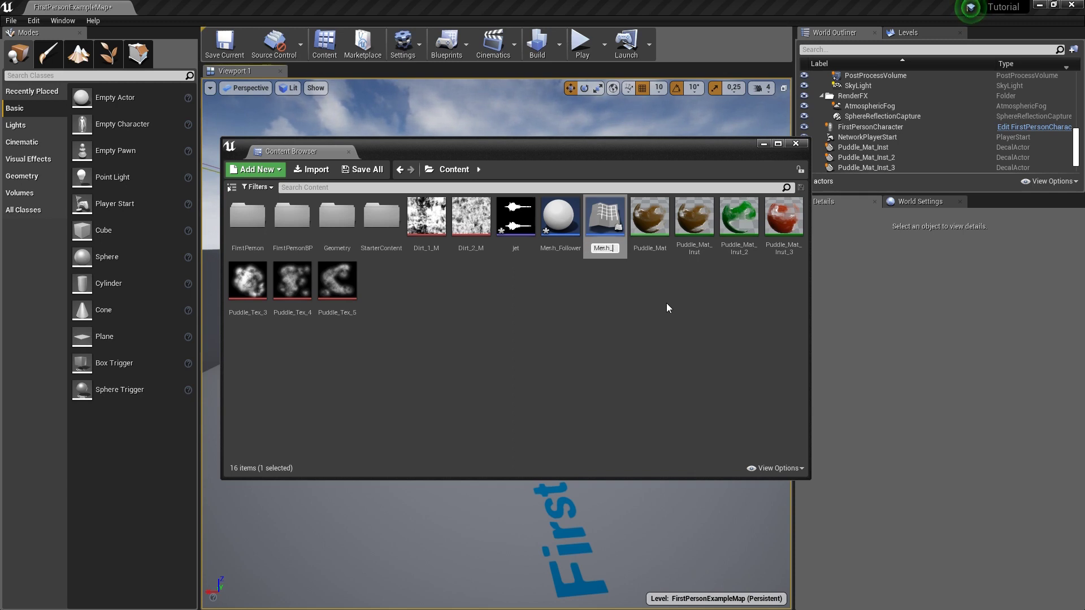
type("Path")
key("Return")
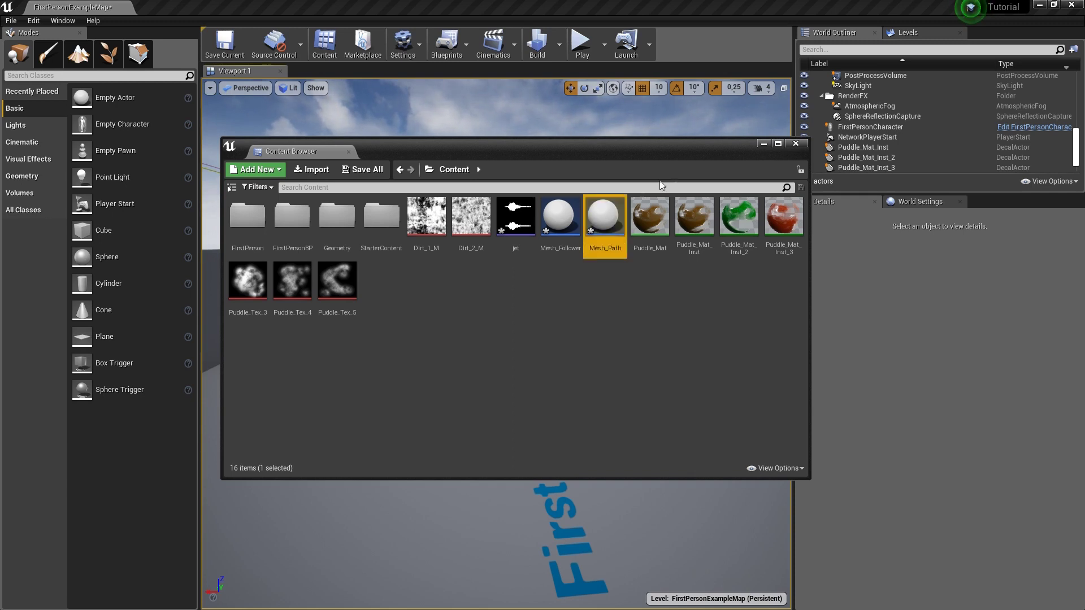
left_click(606, 217, "ctrl")
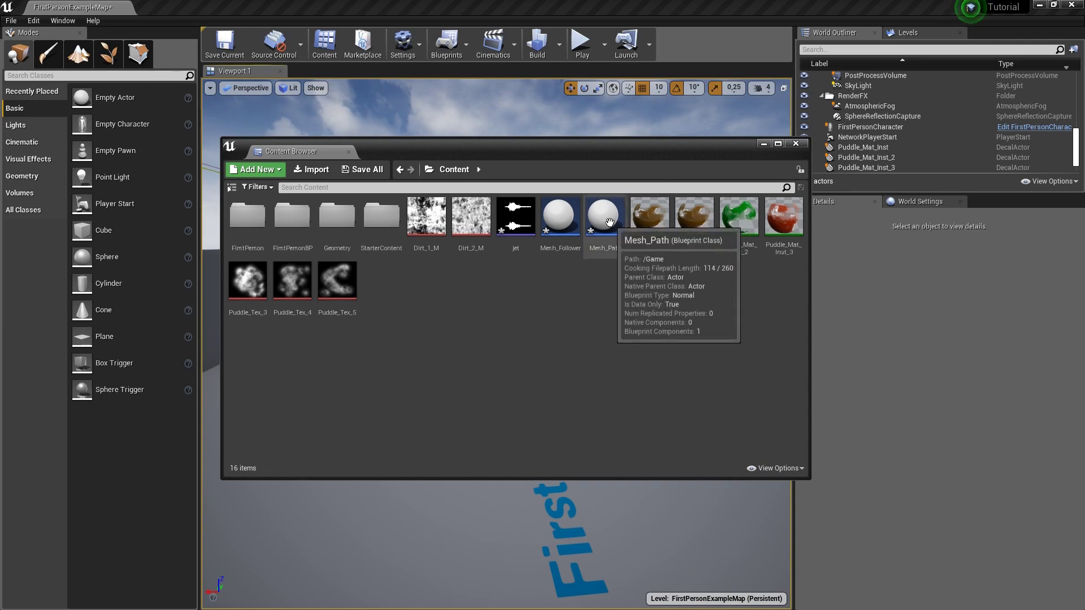
double_click(608, 221)
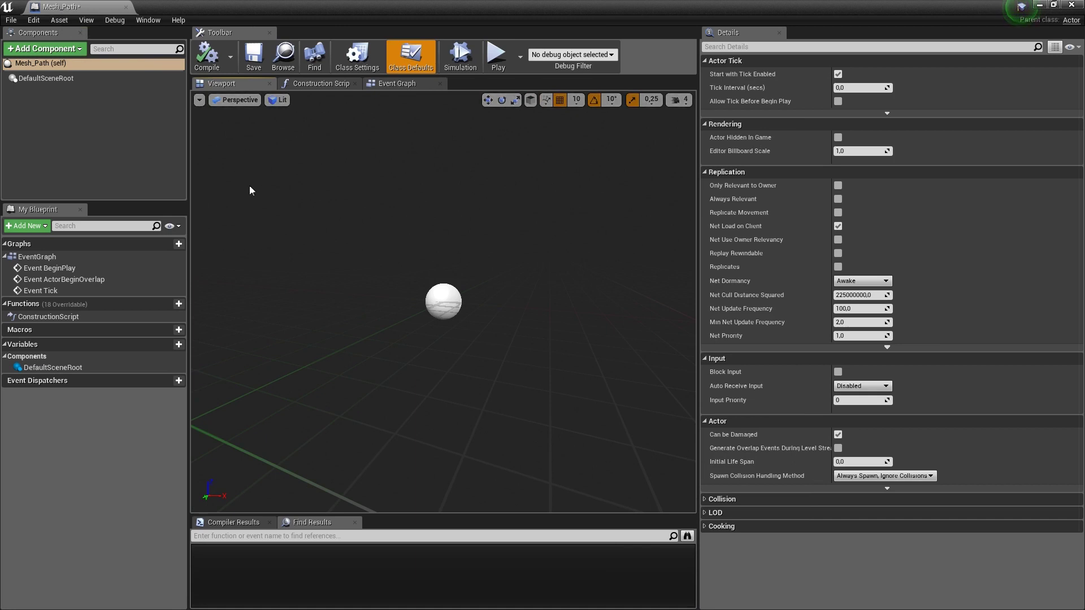
- Add a PFPath component to Mesh_Path
left_click(48, 54)
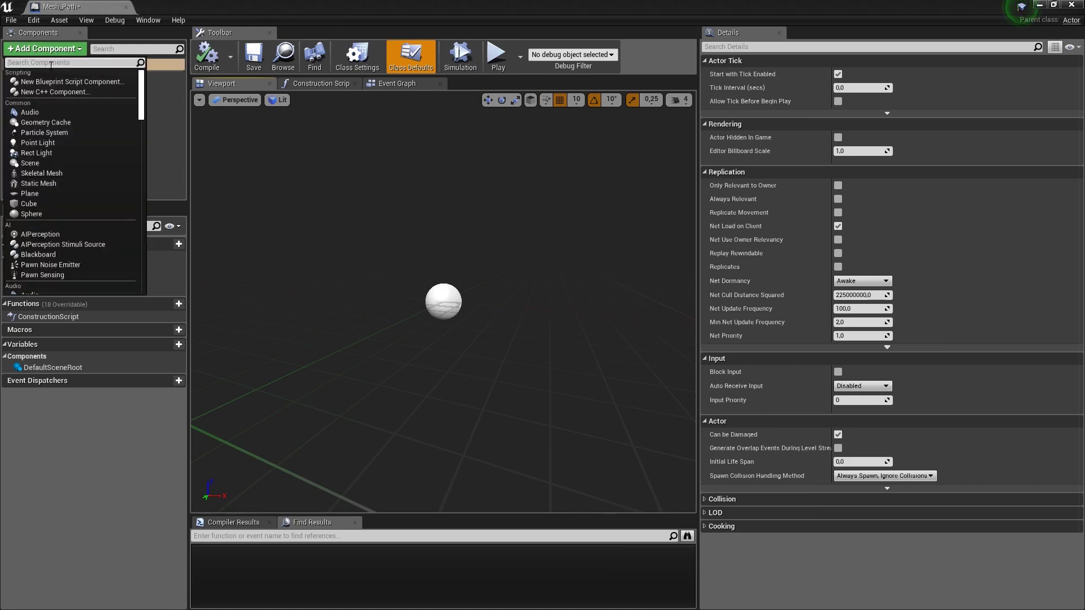
type("path")
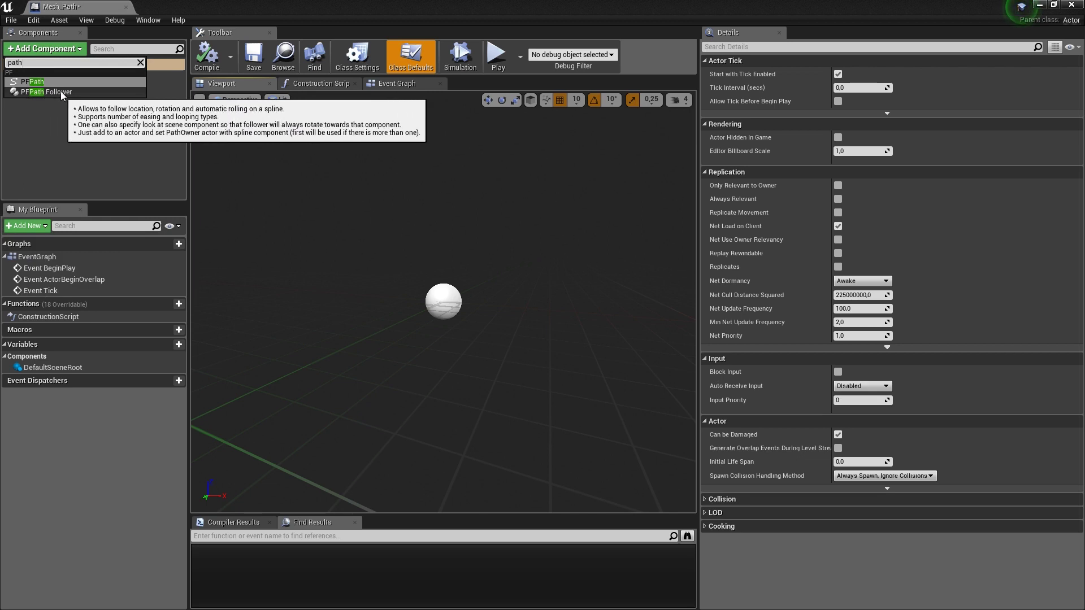
left_click(28, 86)
- Check the Compile options, restore down the blueprint editor, and select Mesh_Follower
left_click(228, 56)
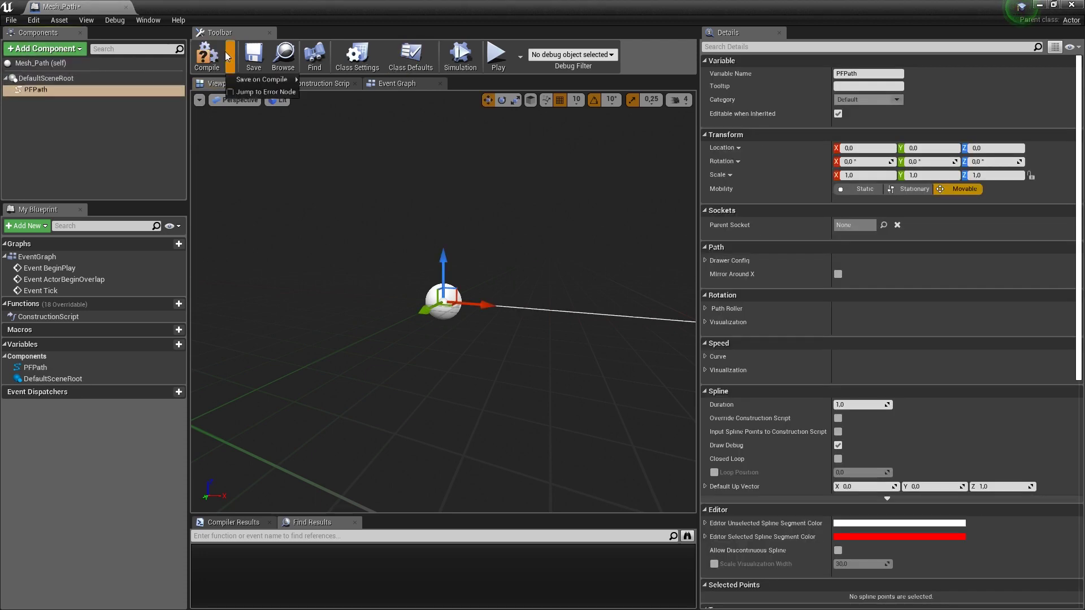
left_click_drag(449, 7, 449, 313)
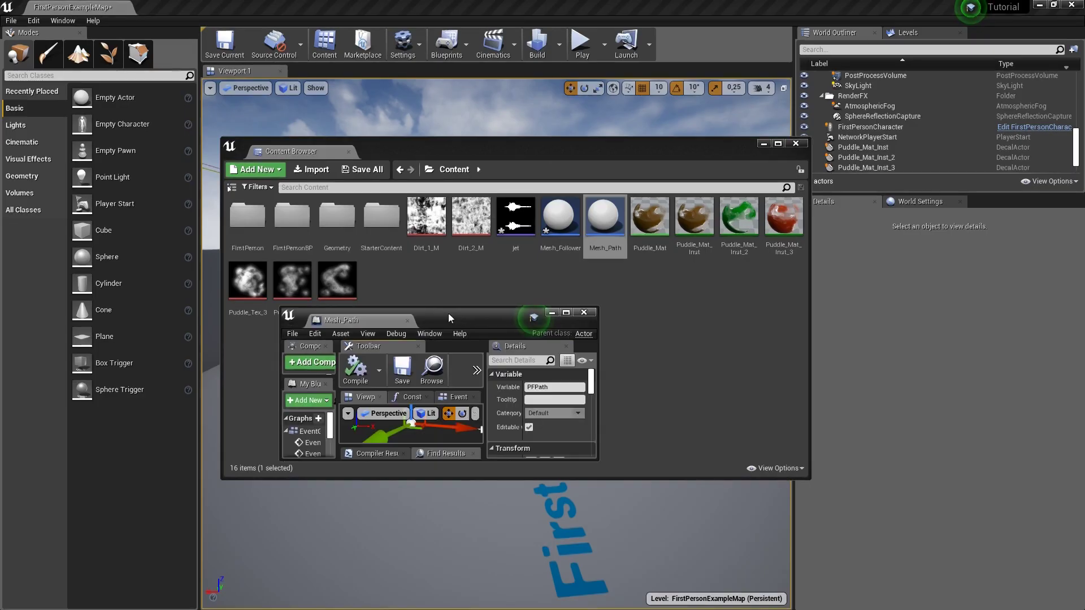
left_click(654, 280)
- Open Mesh_Follower maximized and add a Cube and a PFPath Follower component
double_click(565, 234)
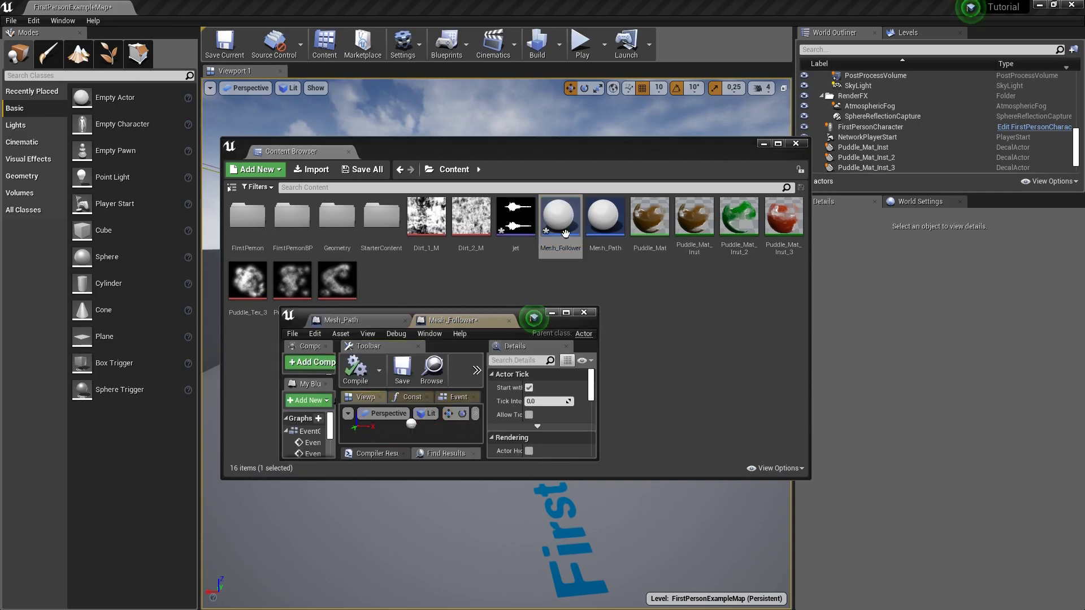
double_click(515, 309)
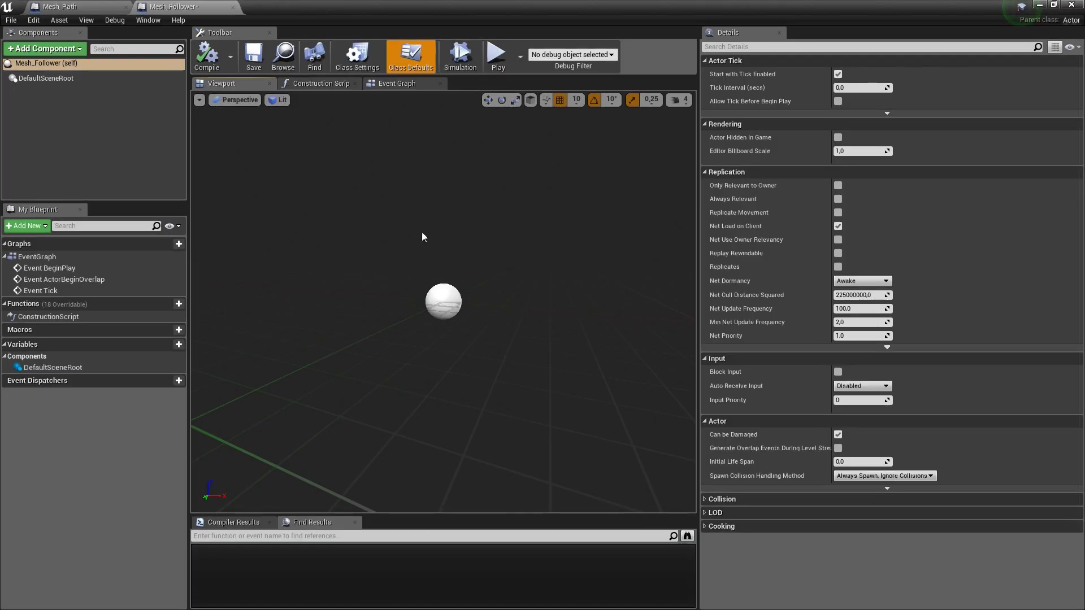
left_click(73, 50)
type("cube")
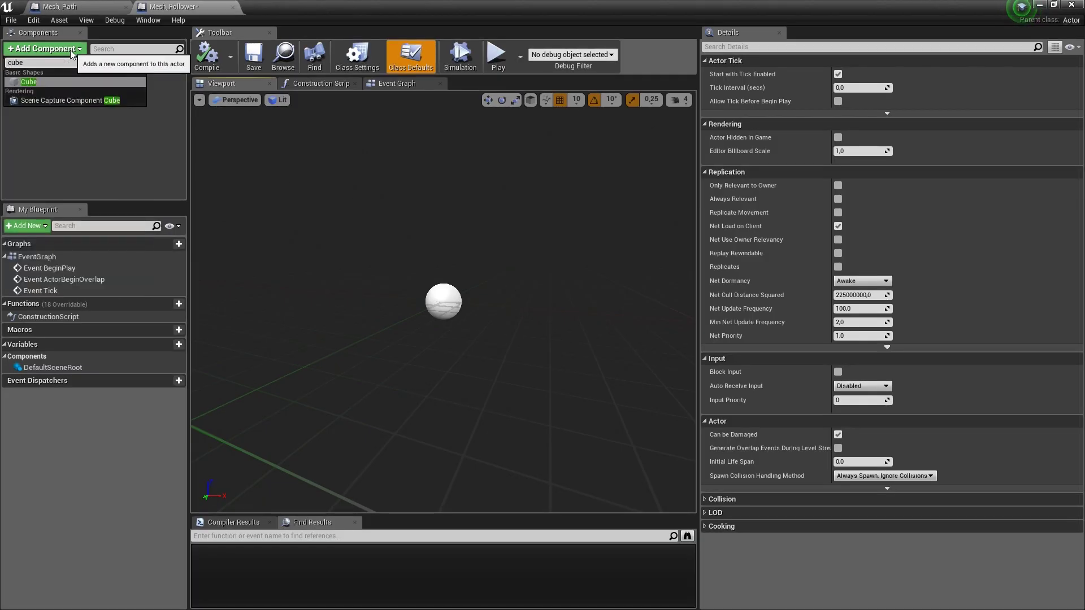
left_click(46, 85)
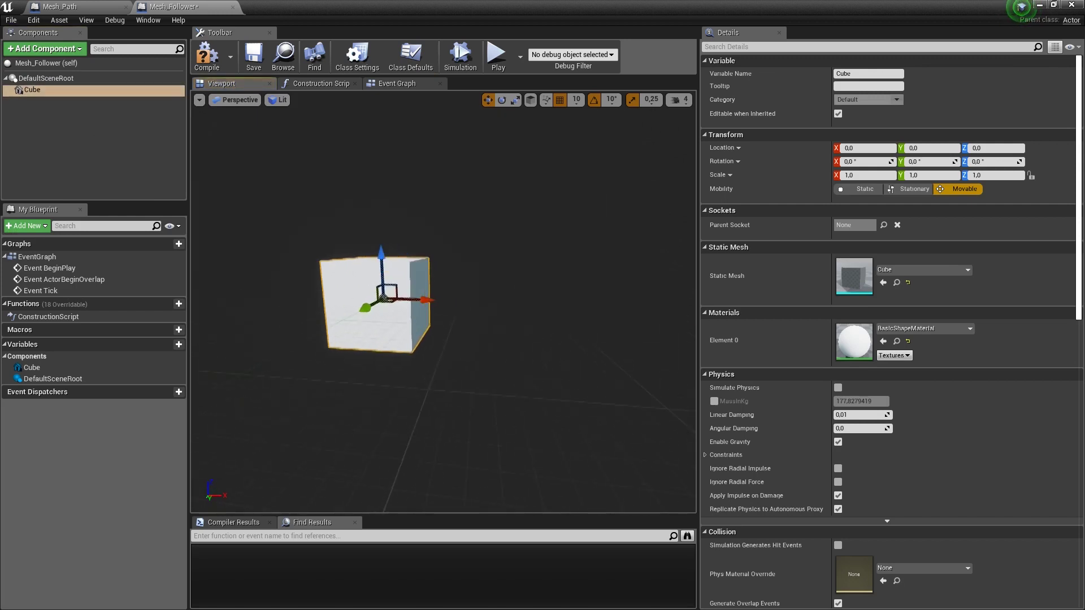
left_click(44, 51)
type("Path")
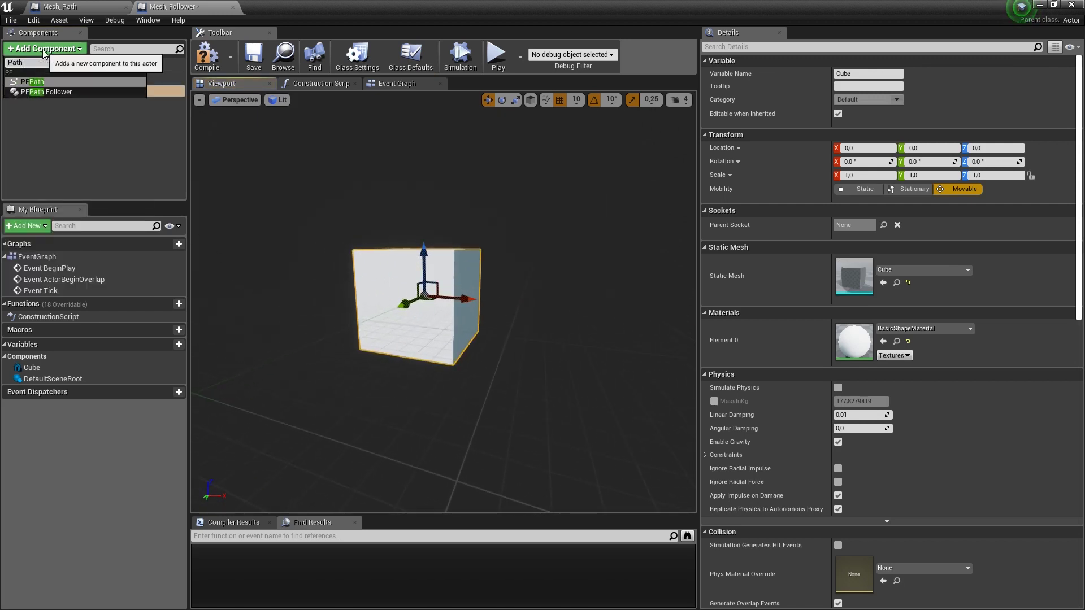
left_click(35, 93)
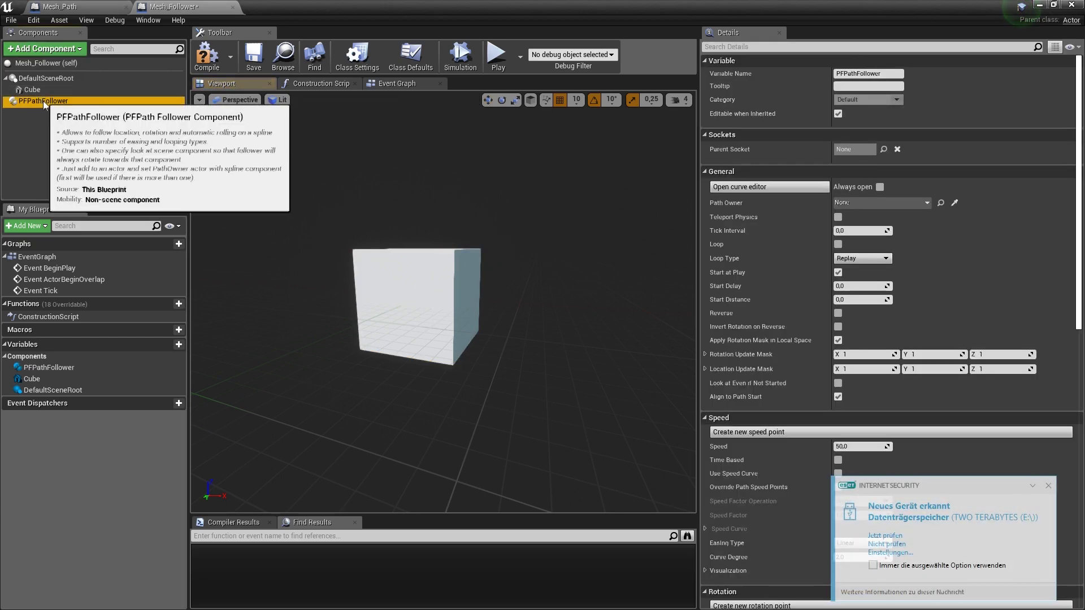
- Compile and save Mesh_Follower, check the cube preview, and restore down the editor
left_click(169, 194)
left_click(230, 57)
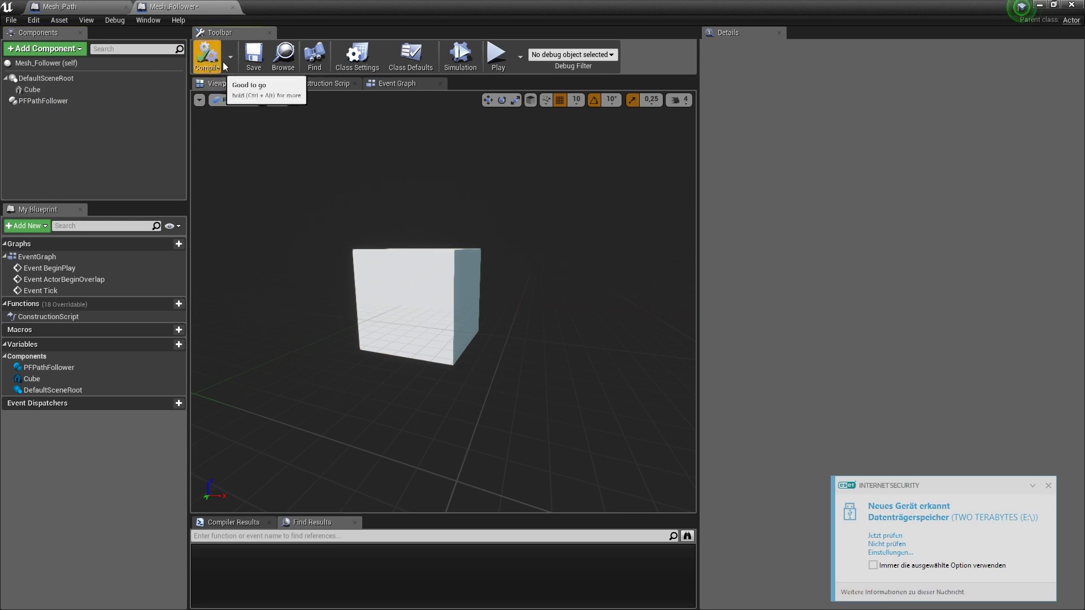
left_click(252, 59)
left_click_drag(300, 242, 282, 266)
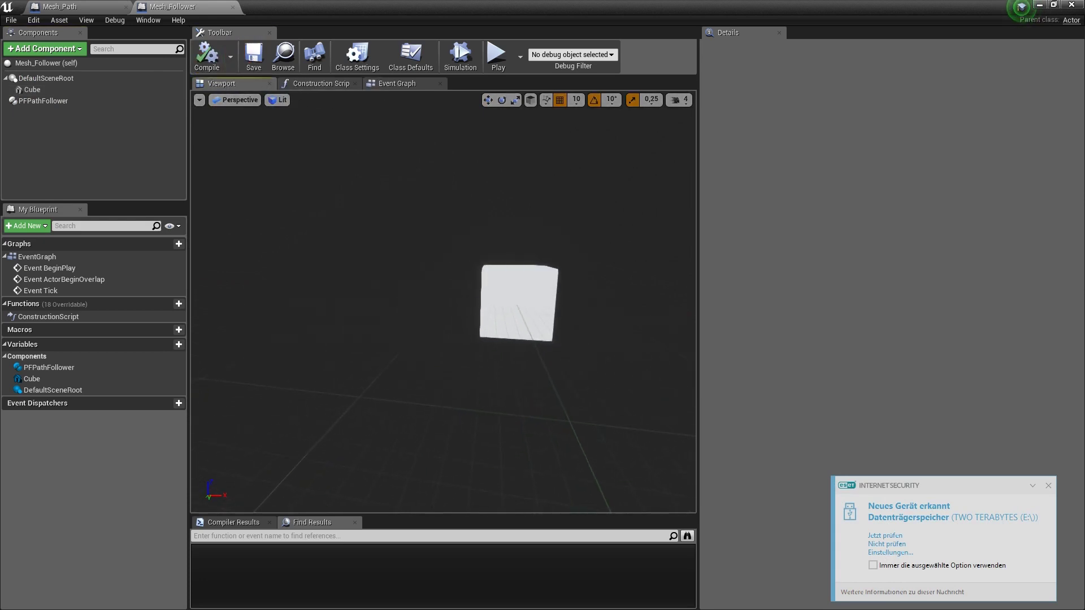
right_click_drag(302, 237, 301, 226)
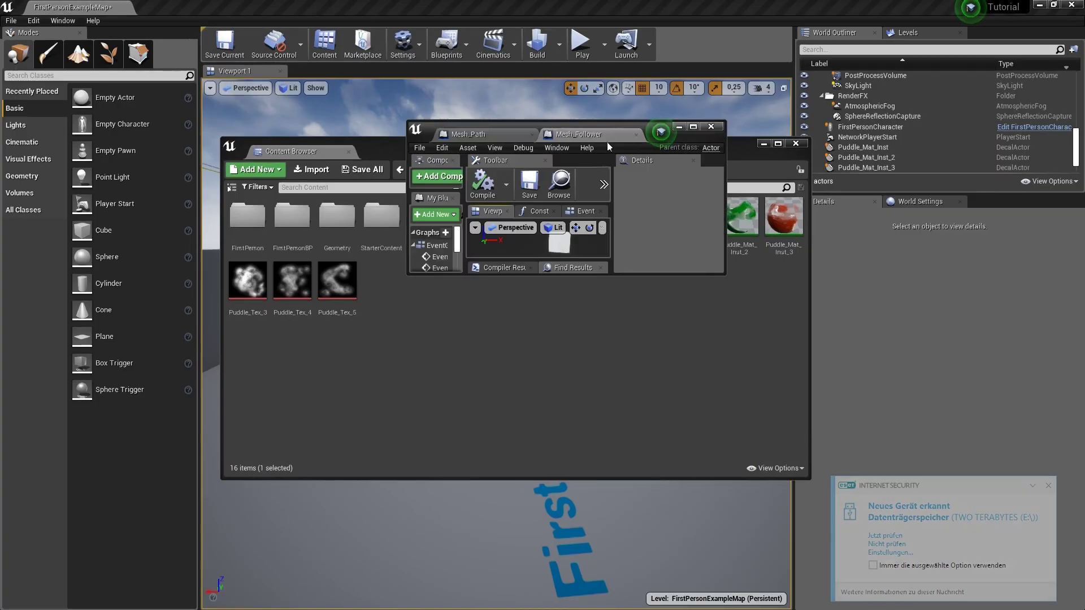
left_click(474, 359)
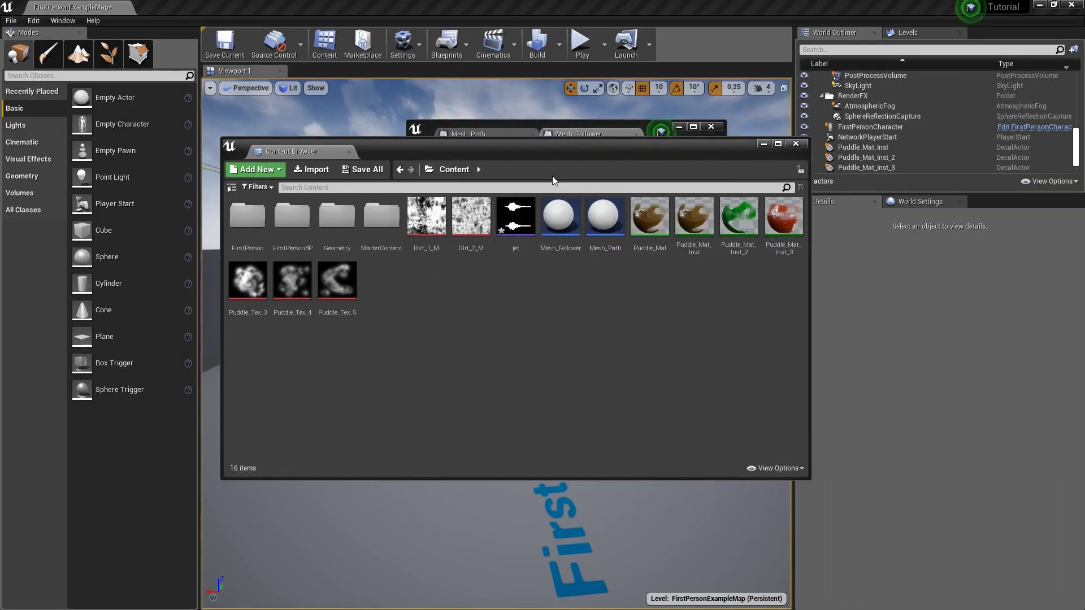
- Drag the jet sound into Mesh_Follower's components, recompile, and close the blueprint editor
left_click_drag(508, 154, 498, 290)
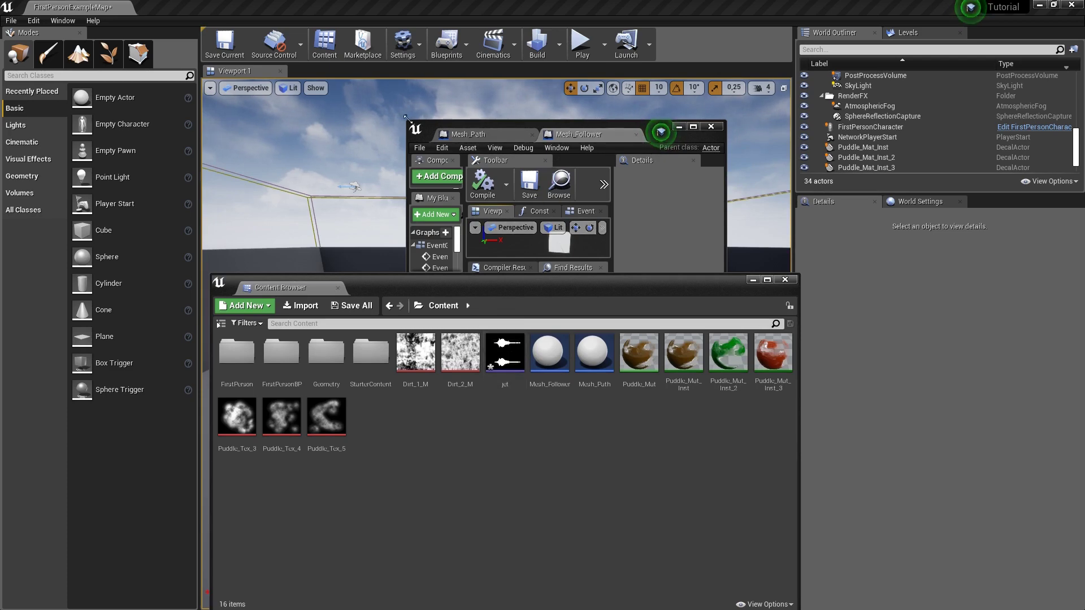
left_click_drag(404, 119, 229, 48)
mouse_move(504, 353)
left_mouse_down()
mouse_move(385, 299)
mouse_move(277, 129)
left_mouse_up()
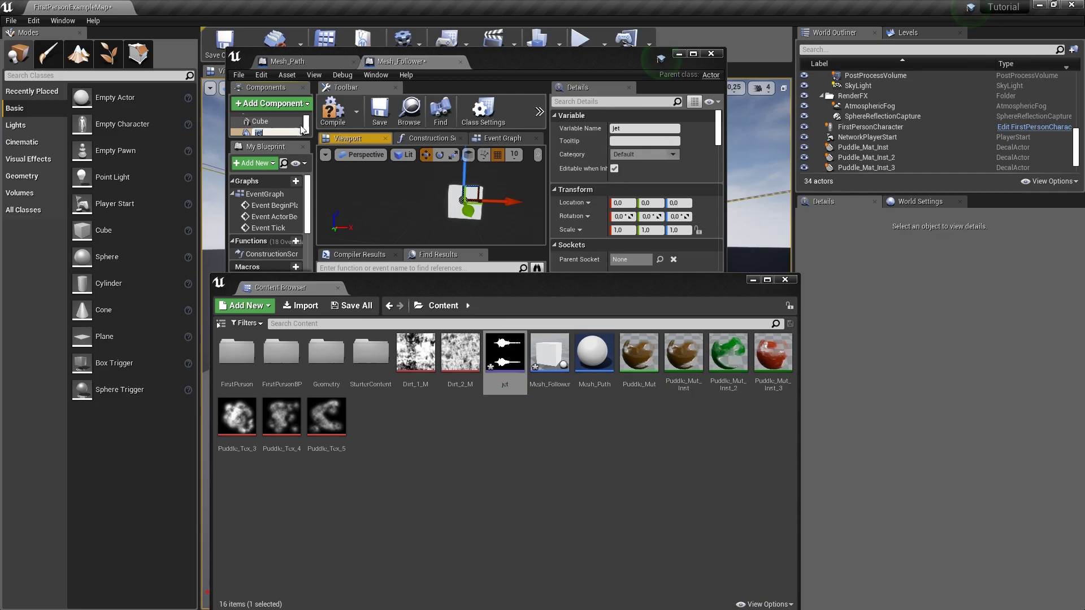
double_click(521, 61)
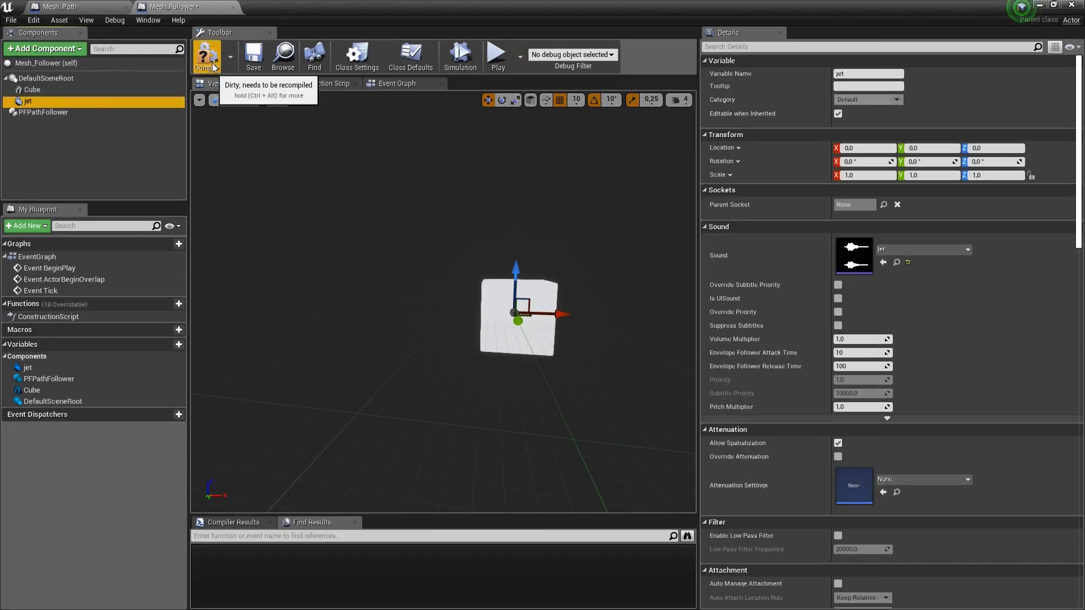
left_click(258, 68)
left_click(1038, 5)
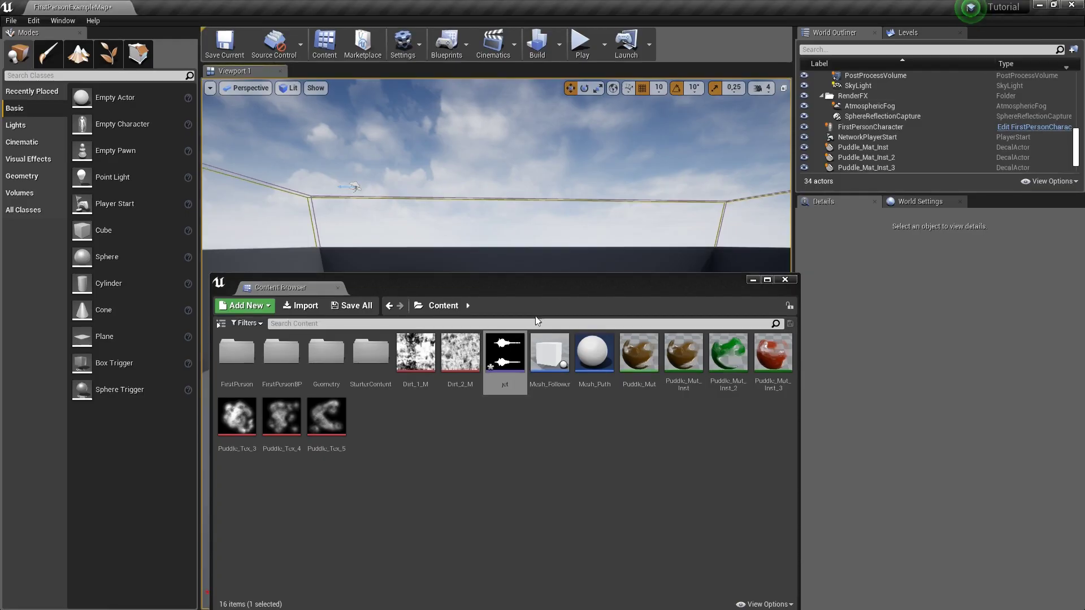
- Drop a Mesh_Path actor from the Content Browser into the level and move closer to it
right_click_drag(552, 255, 552, 254)
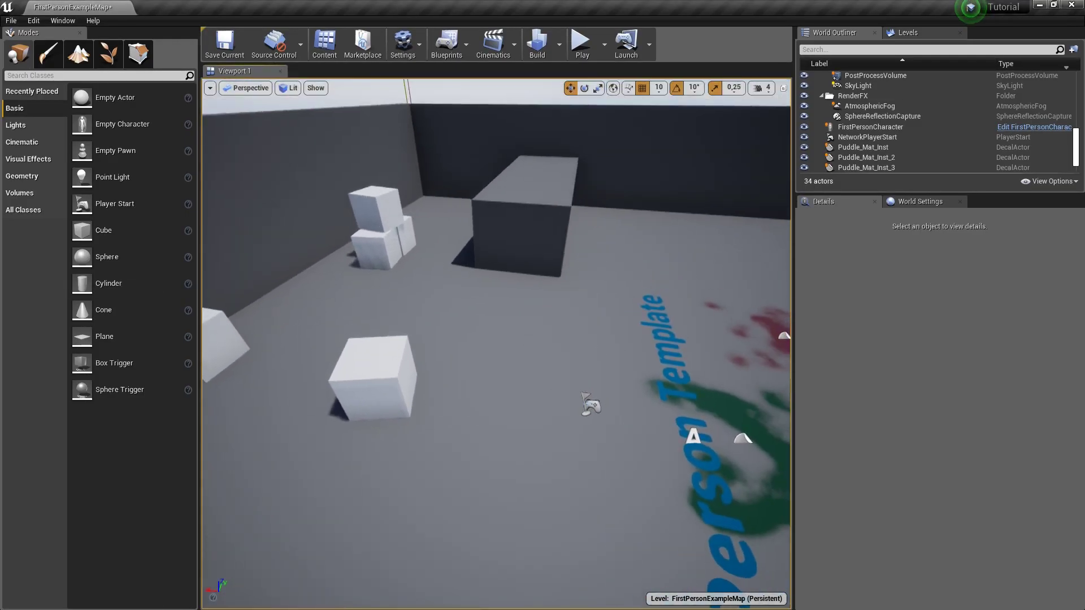
key("ctrl+shift+f")
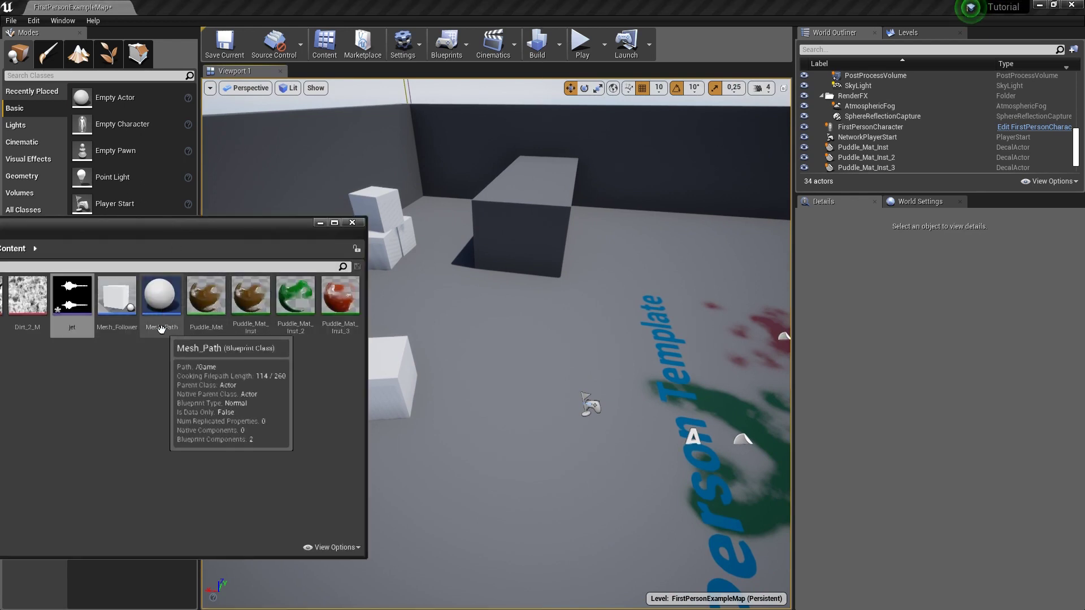
left_click_drag(162, 295, 533, 374)
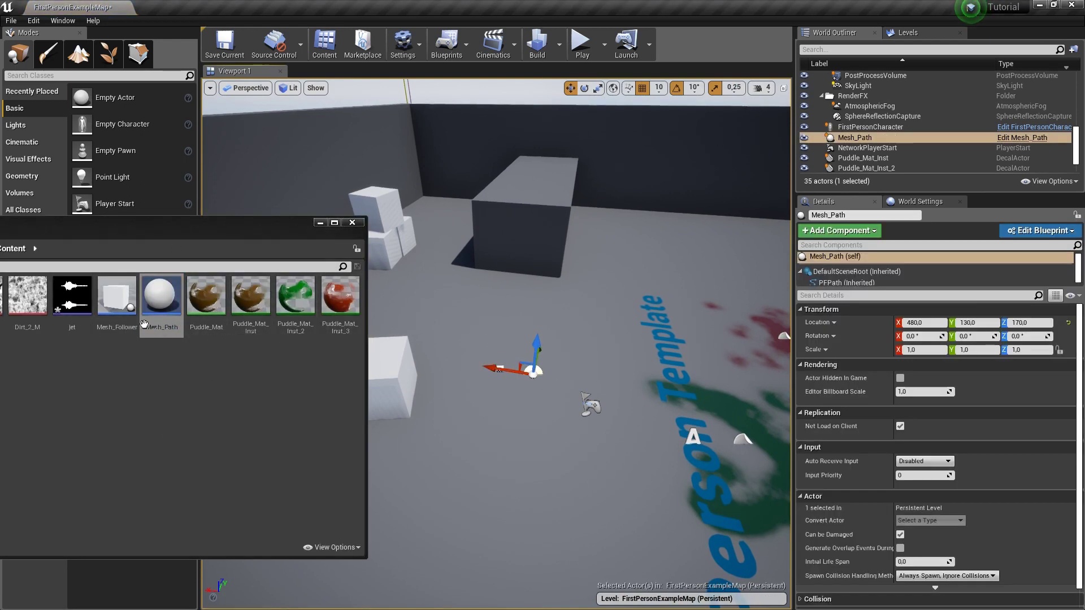
right_click_drag(621, 375, 463, 272)
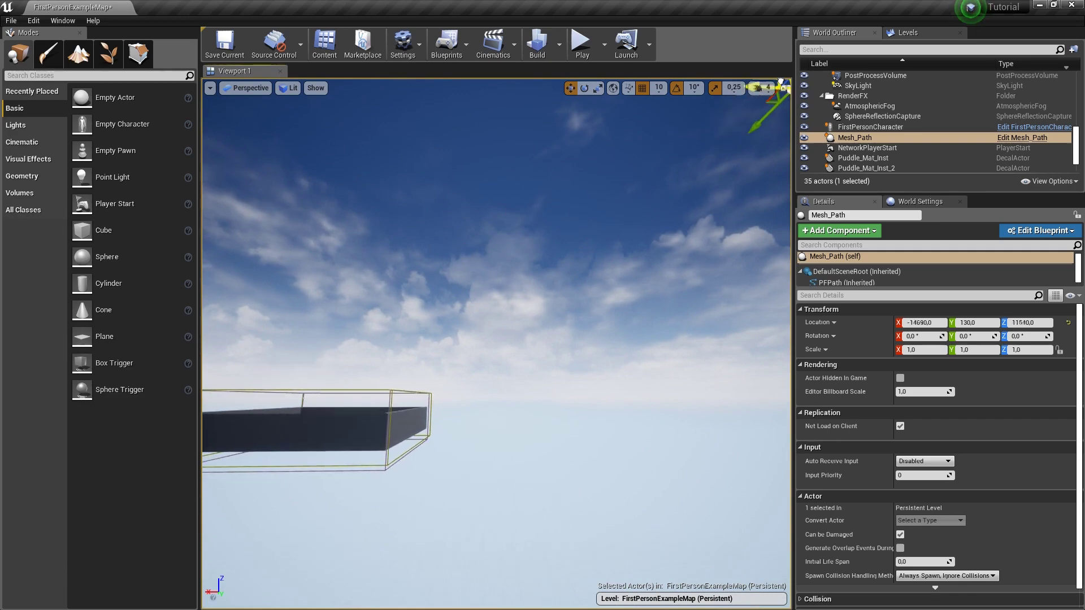
- Drag Mesh_Path up to X -36560, Z 18300 and bring it into view
left_click_drag(308, 364, 553, 316, "shift")
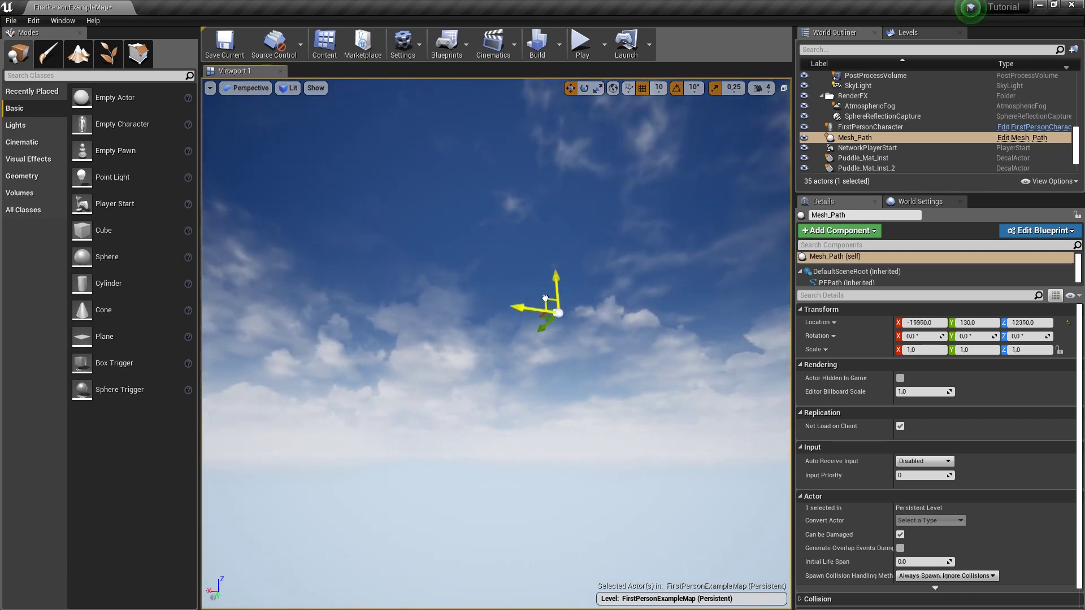
left_click_drag(545, 299, 666, 203, "shift")
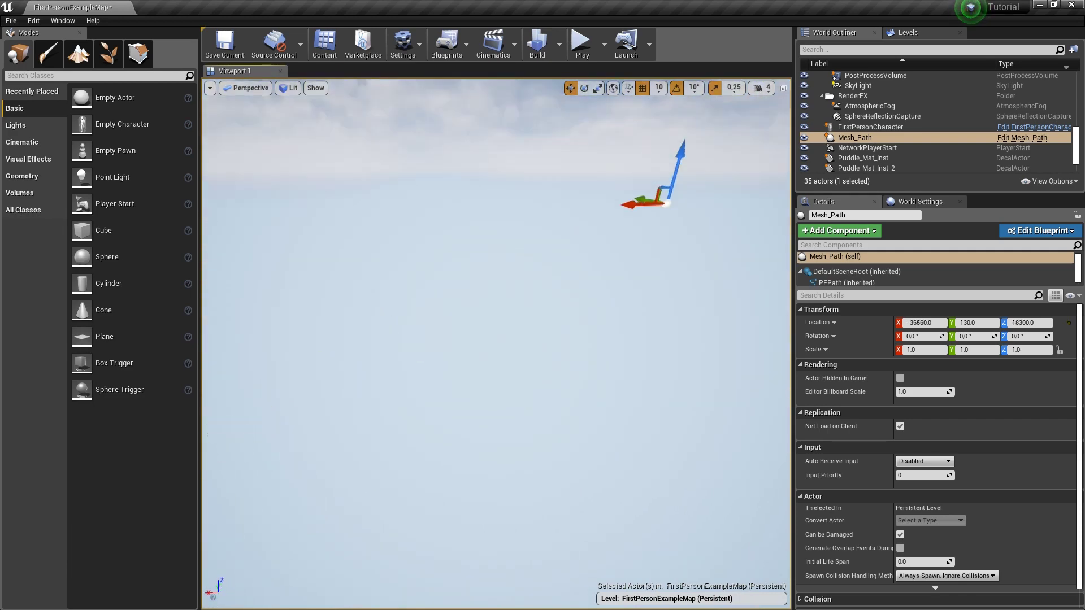
mouse_move(665, 202)
right_mouse_down()
mouse_move(452, 497)
mouse_move(687, 273)
right_mouse_up()
mouse_move(586, 265)
right_mouse_down()
mouse_move(522, 330)
mouse_move(571, 329)
mouse_move(588, 294)
mouse_move(631, 318)
right_mouse_up()
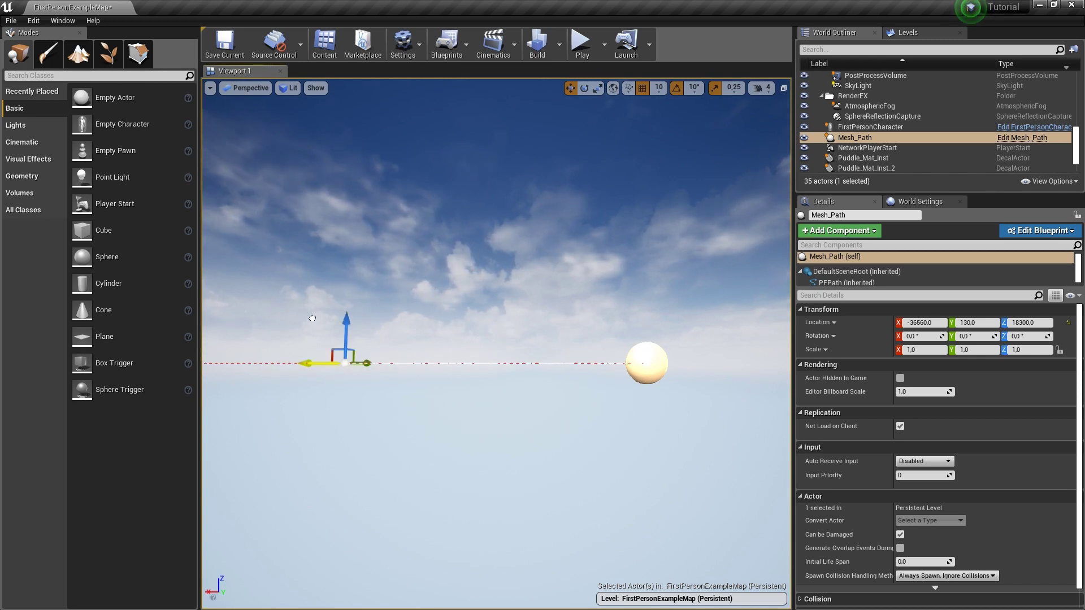
- Orbit the viewport around the Mesh_Path spline high above the arena
right_click_drag(442, 326, 446, 361)
right_click_drag(542, 339, 507, 339)
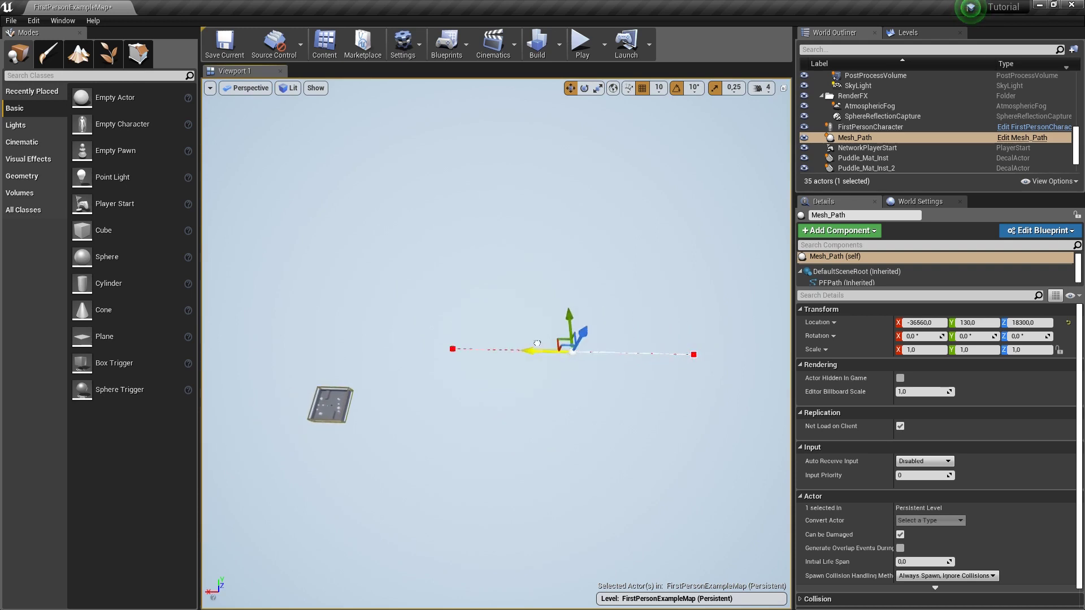
right_click_drag(217, 282, 260, 288)
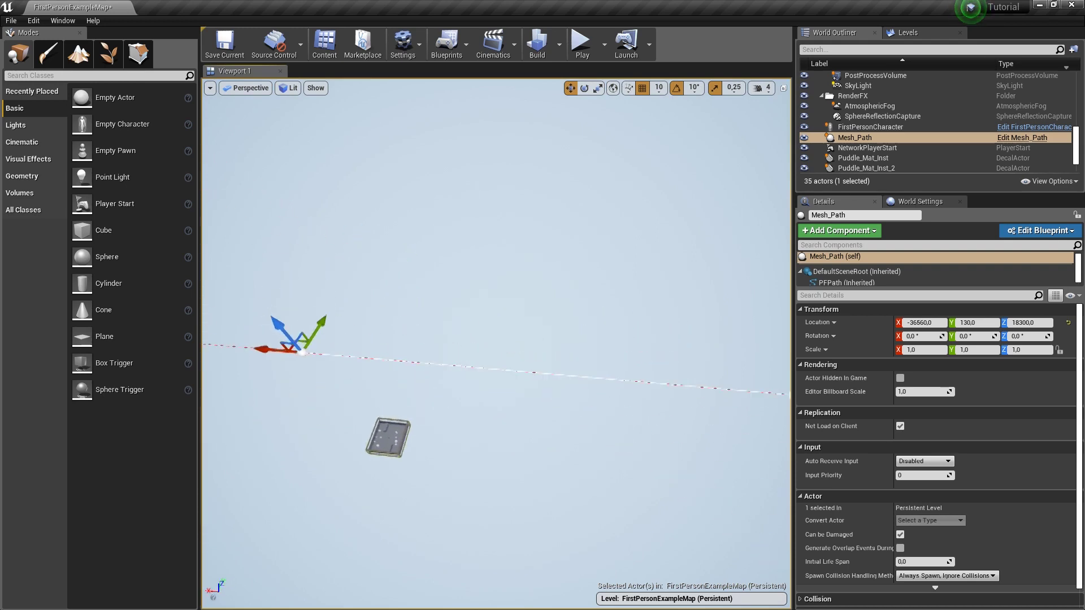
right_click_drag(496, 339, 503, 409)
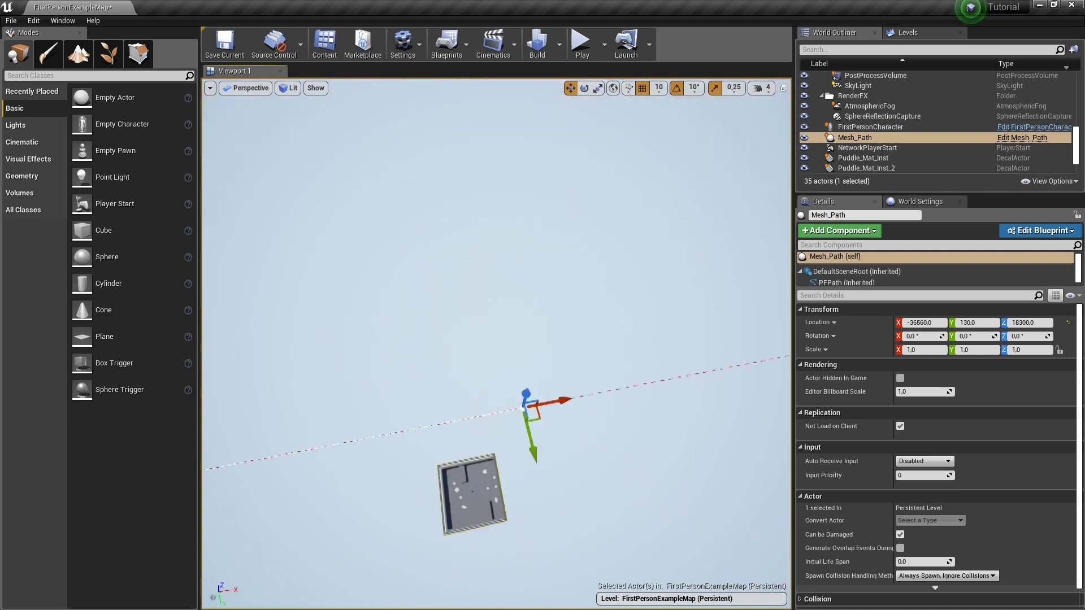
key("e")
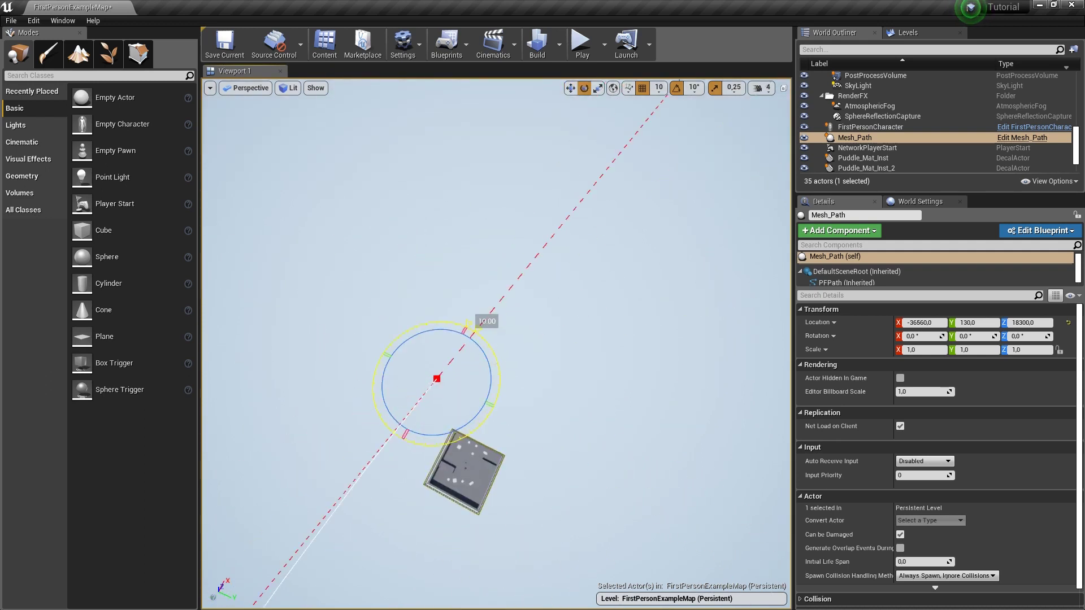
right_click_drag(472, 332, 413, 365)
key("r")
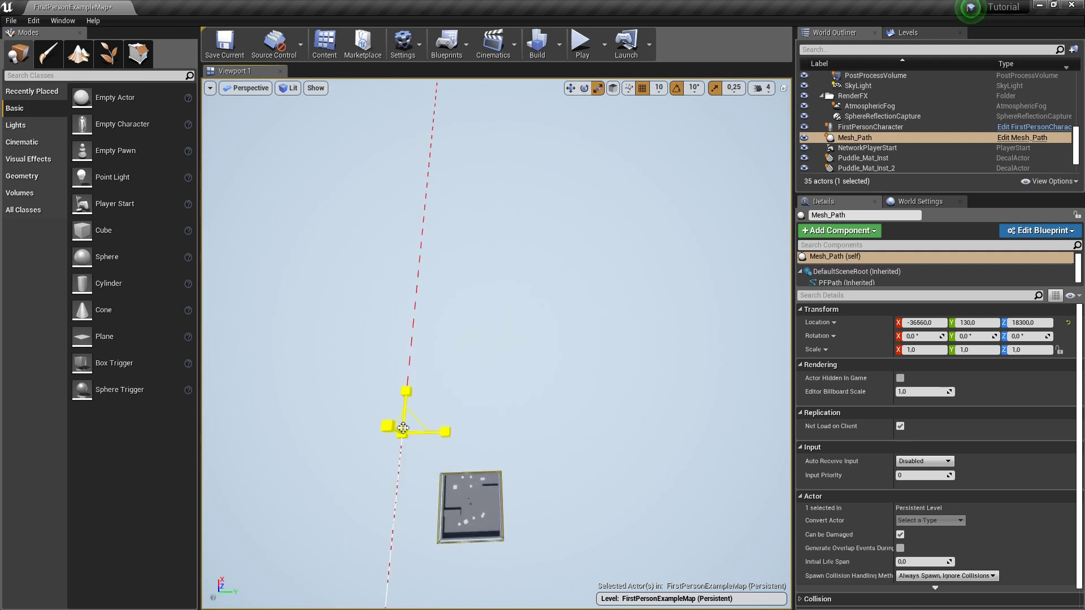
right_click_drag(395, 442, 508, 417)
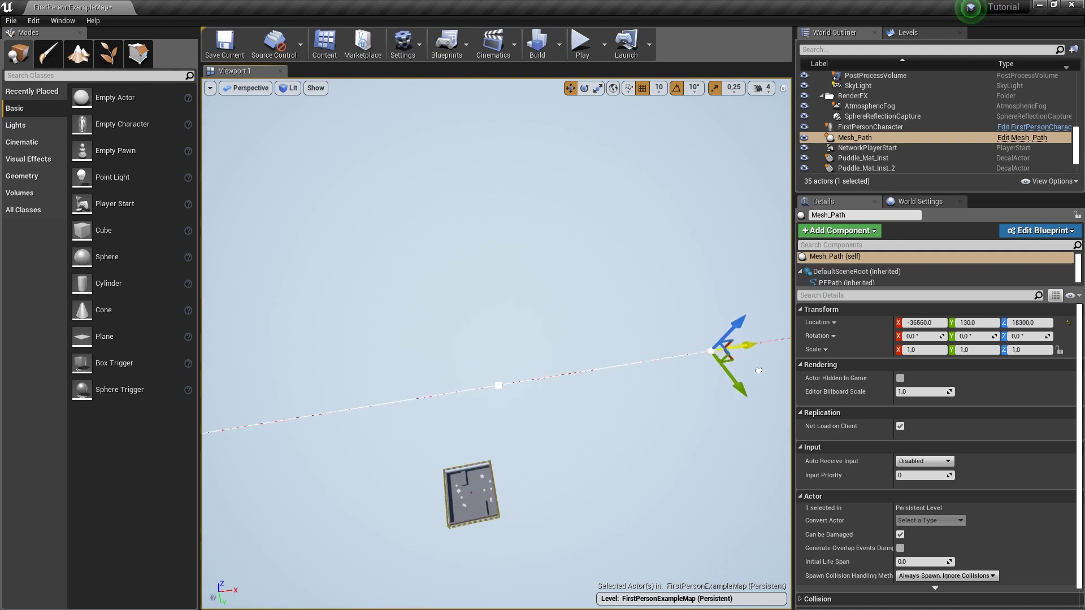
right_click_drag(759, 370, 848, 370)
right_click_drag(575, 346, 530, 370)
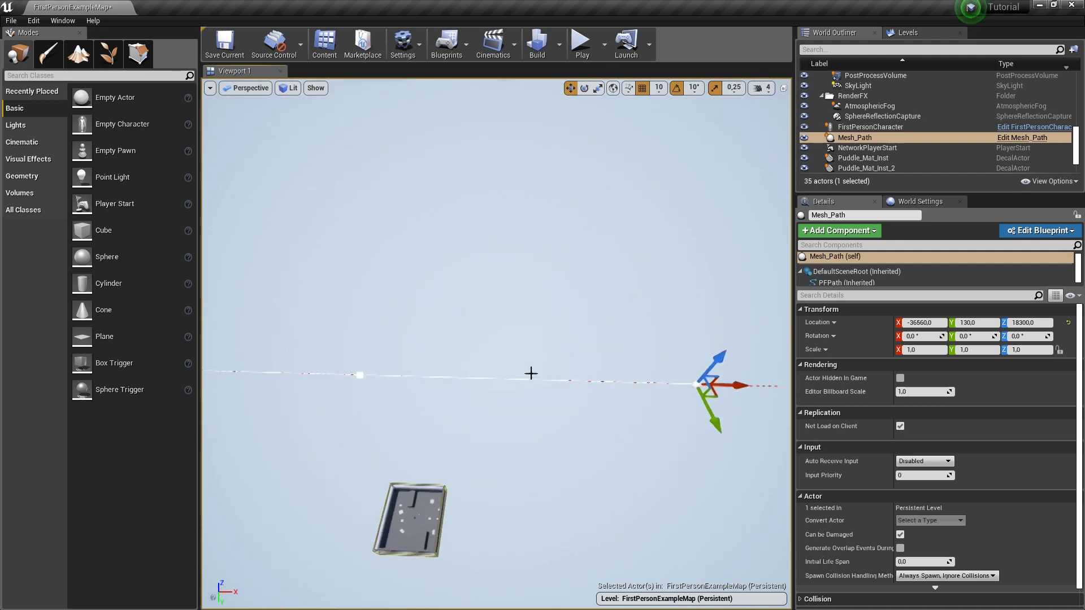
- Select the Mesh_Path spline's end point with the rotate tool active
left_click(677, 412)
mouse_move(405, 356)
right_mouse_down()
mouse_move(604, 417)
mouse_move(622, 396)
right_mouse_up()
left_click(523, 363)
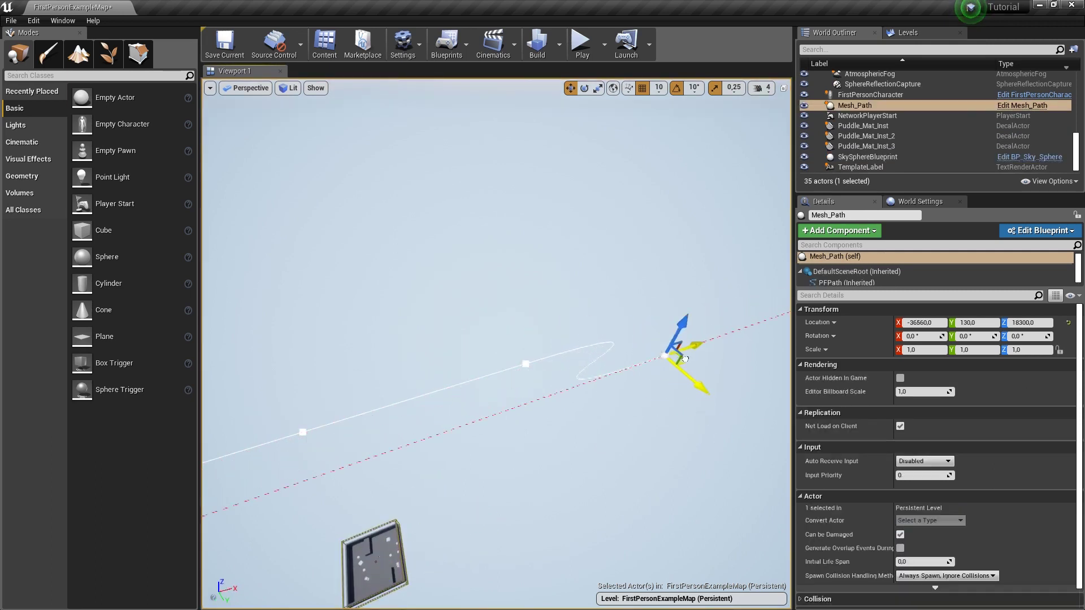
right_click_drag(496, 290, 496, 290)
key("e")
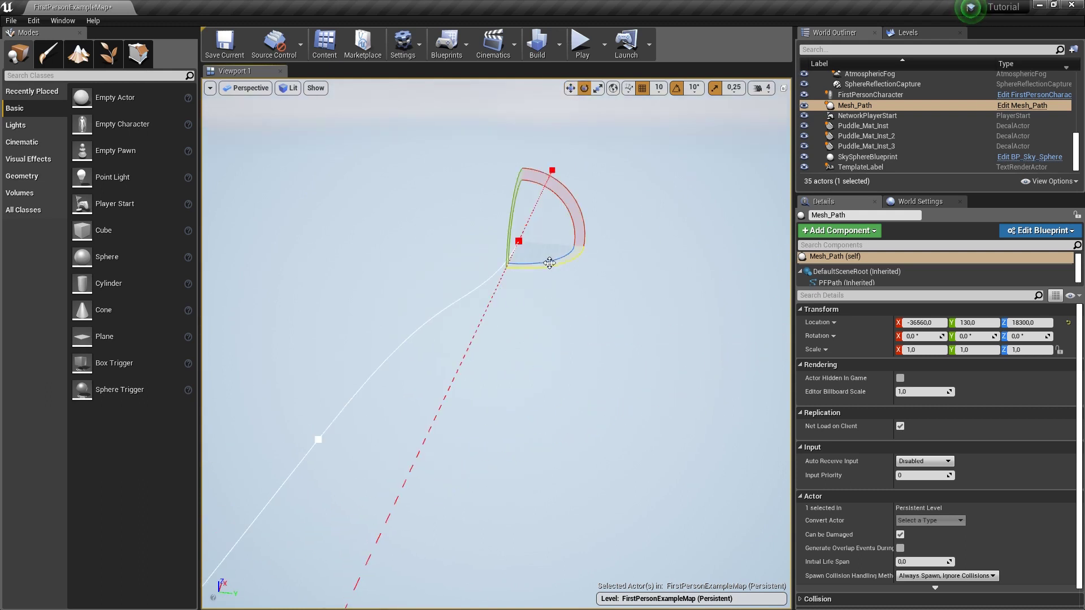
left_click(485, 283)
left_click(518, 242)
left_click(518, 242)
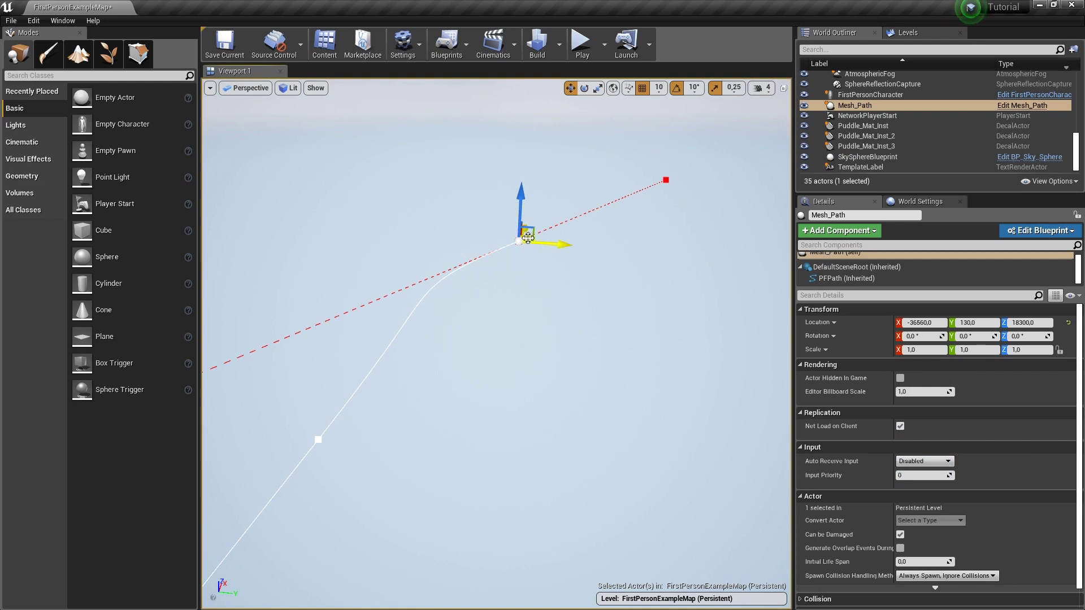
left_click(577, 215)
left_click(518, 242)
- Orbit to view the spline's control points, then select the post process volume
right_click_drag(735, 142, 780, 170)
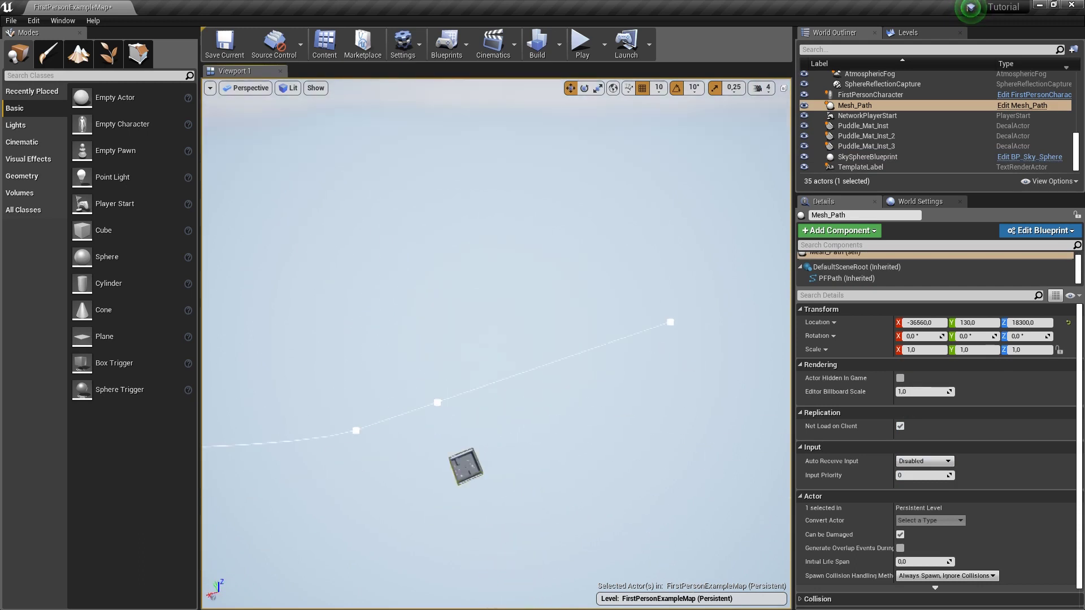
right_click_drag(537, 245, 497, 272)
mouse_move(425, 297)
right_mouse_down()
mouse_move(463, 297)
mouse_move(432, 302)
right_mouse_up()
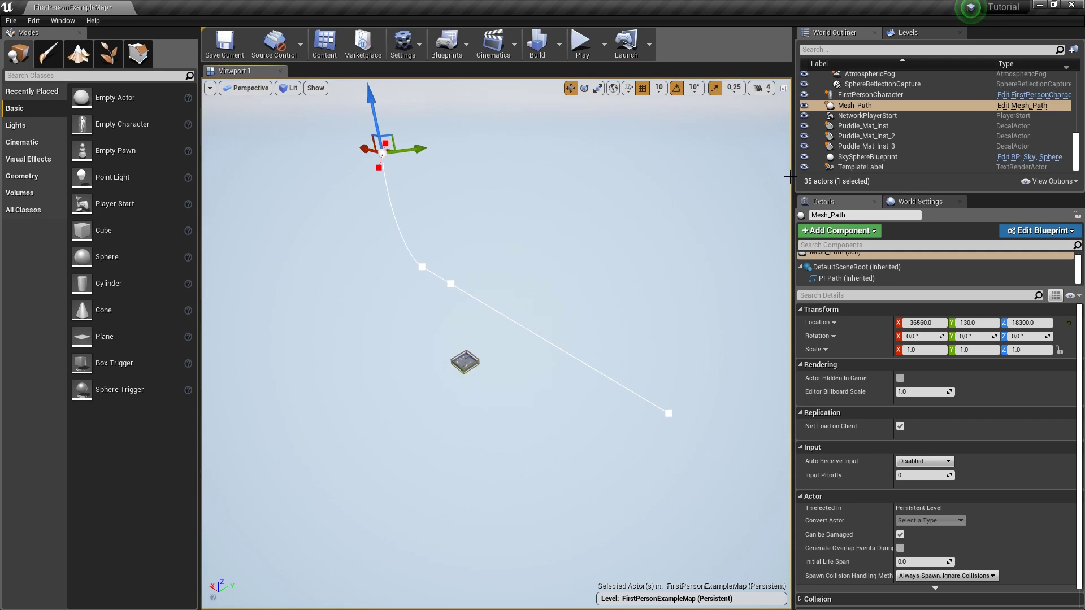
left_click(458, 355)
- Place a Mesh_Follower cube raised above the arena floor at 270, -170, 480 and frame it
key("f")
right_click_drag(464, 353, 464, 353)
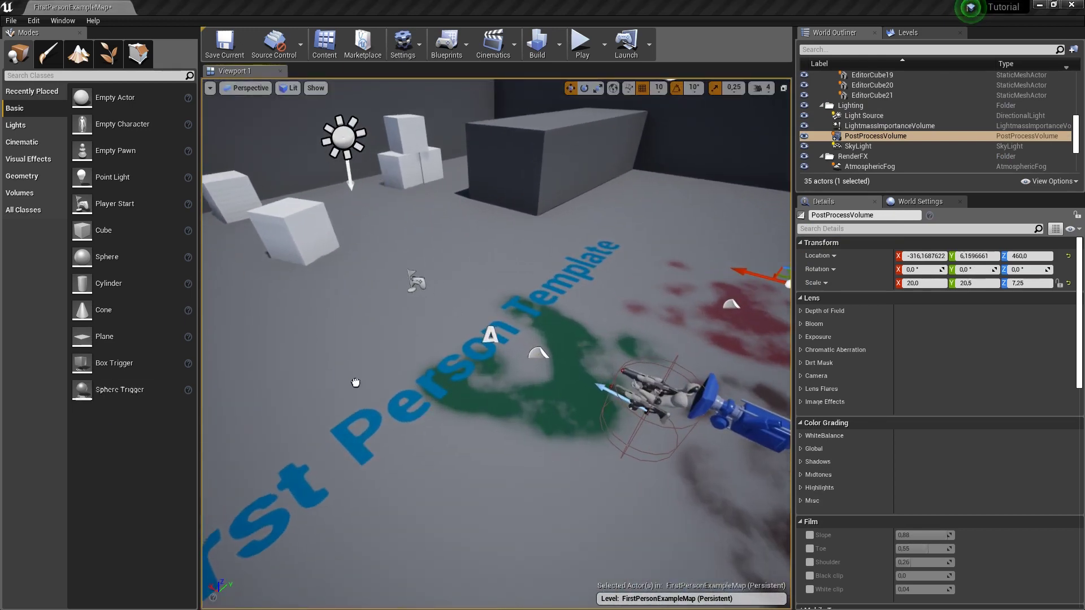
left_click_drag(436, 326, 376, 192)
mouse_move(376, 192)
right_mouse_down()
mouse_move(419, 323)
mouse_move(508, 346)
right_mouse_up()
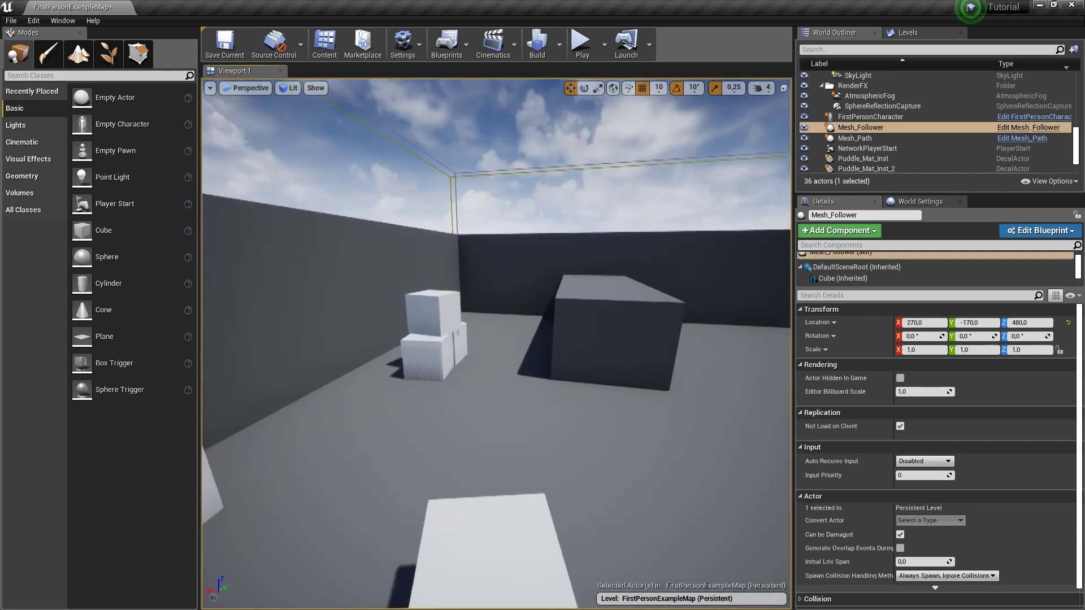
key("f")
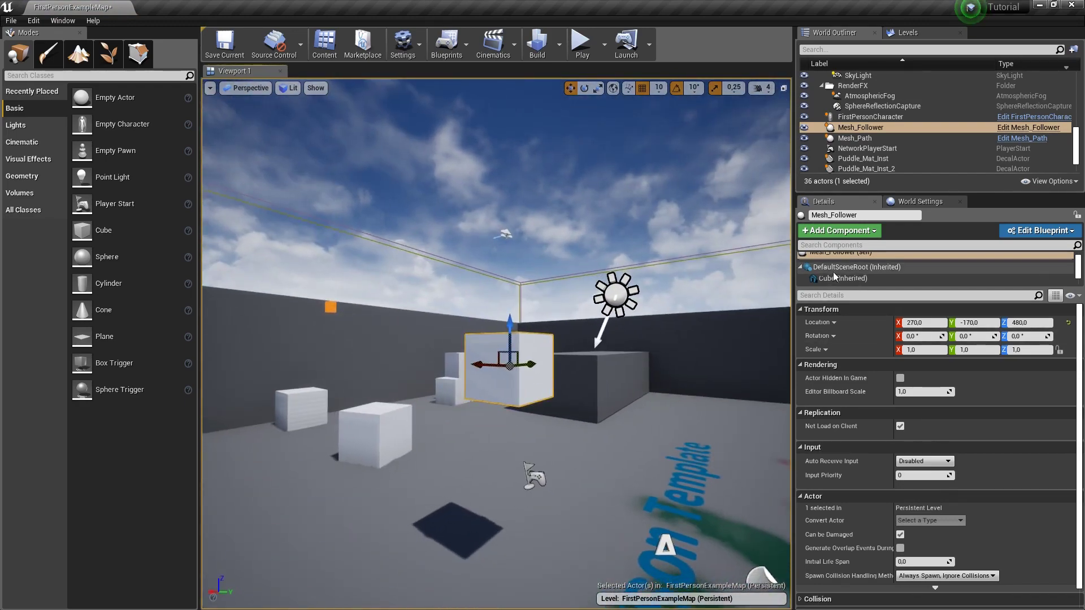
scroll(864, 259, "down", 3)
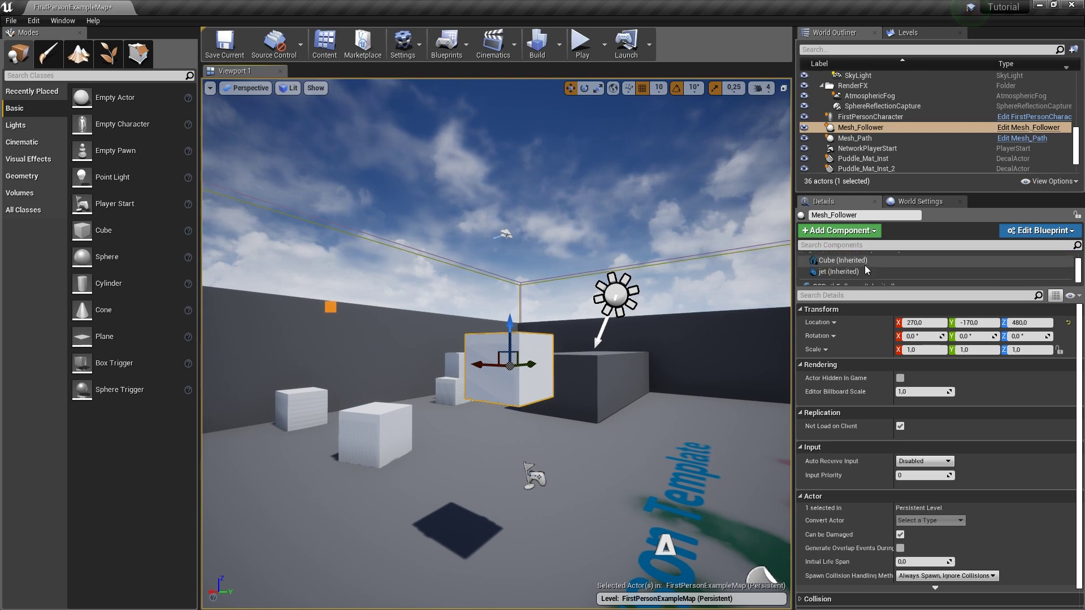
- Check the PFPathFollower Path Owner choices, spot the Mesh_Path spline overhead, and reselect the cube
left_click(830, 281)
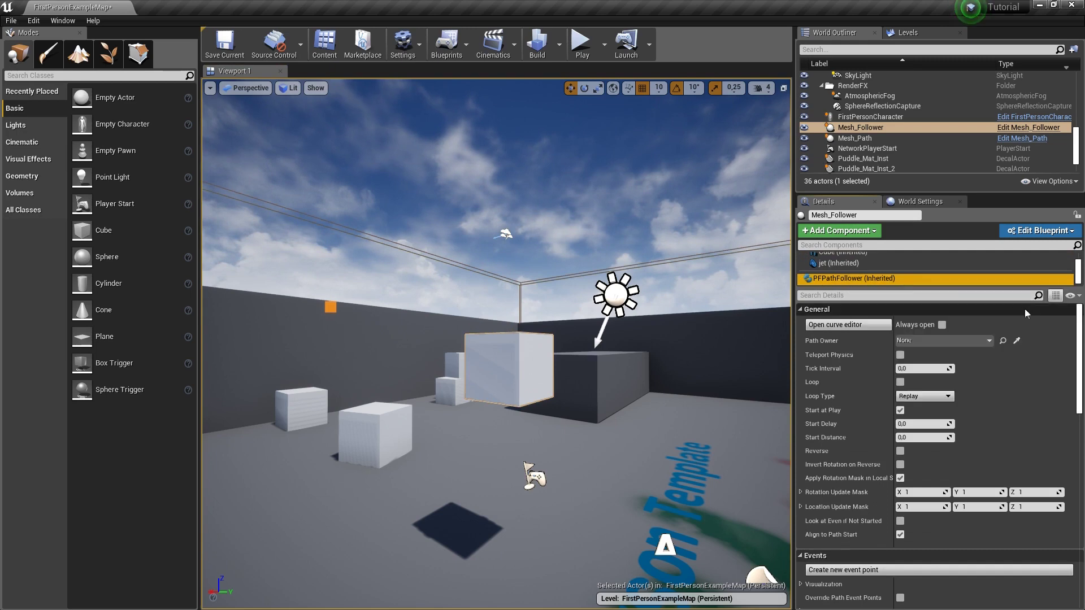
mouse_move(813, 342)
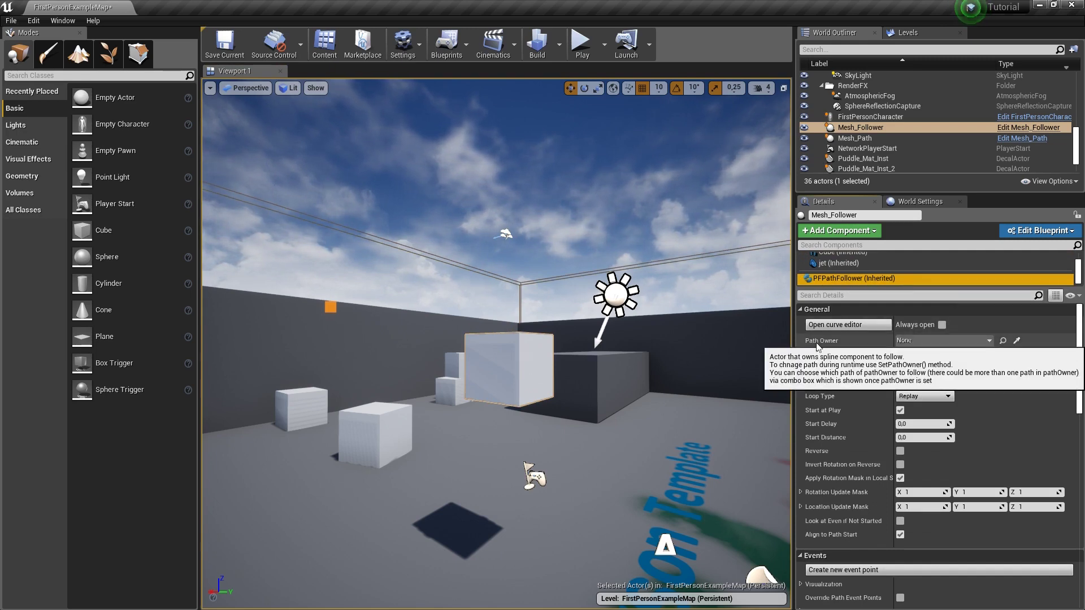
left_click(935, 339)
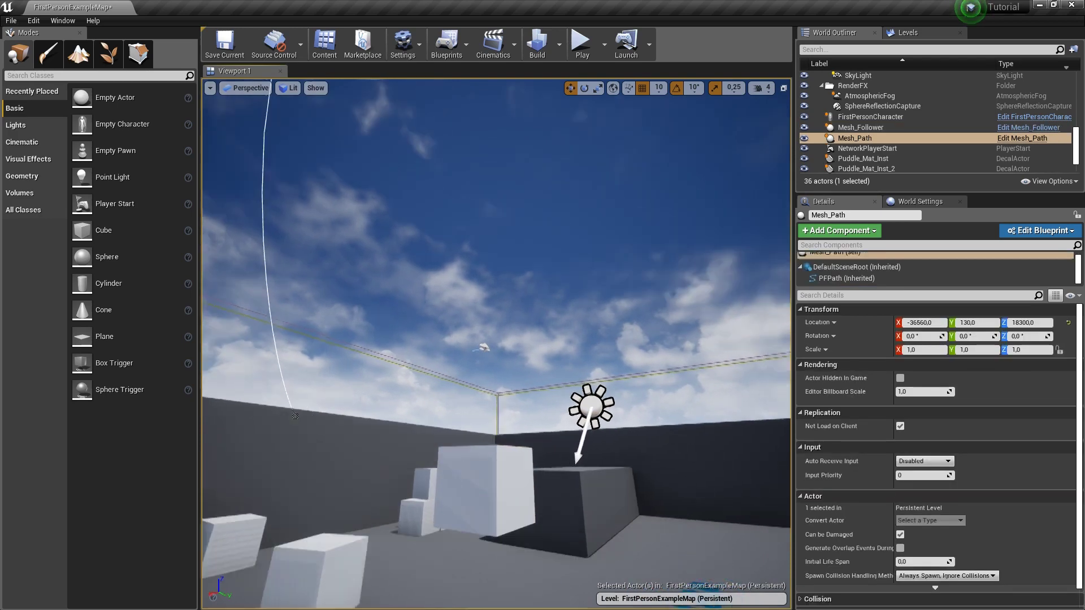
mouse_move(750, 343)
right_mouse_down()
mouse_move(396, 137)
mouse_move(722, 160)
right_mouse_up()
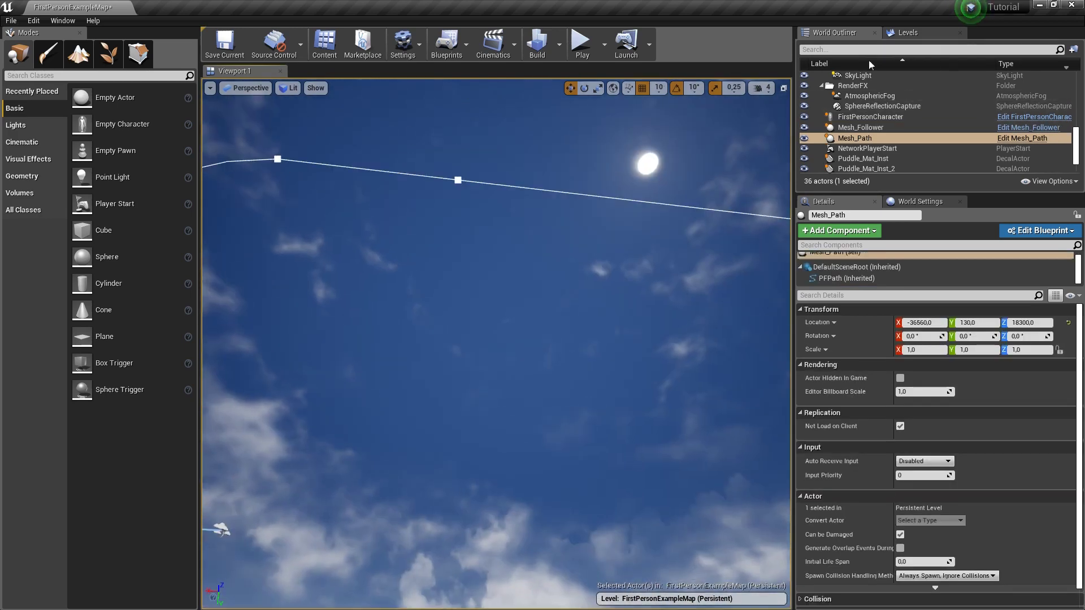
right_click_drag(431, 303, 429, 480)
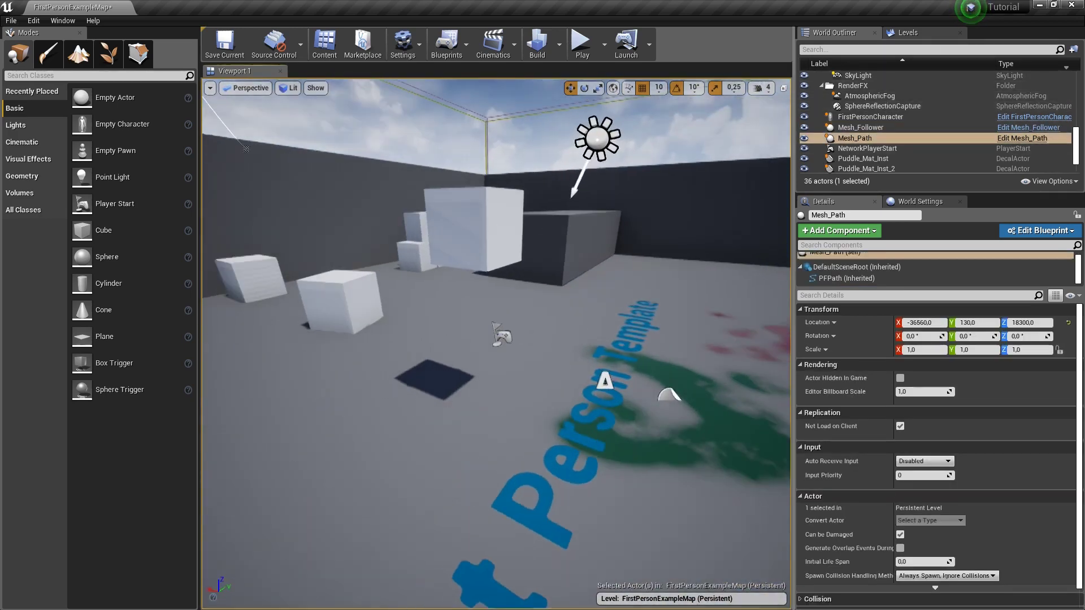
left_click(334, 283)
left_click(475, 249)
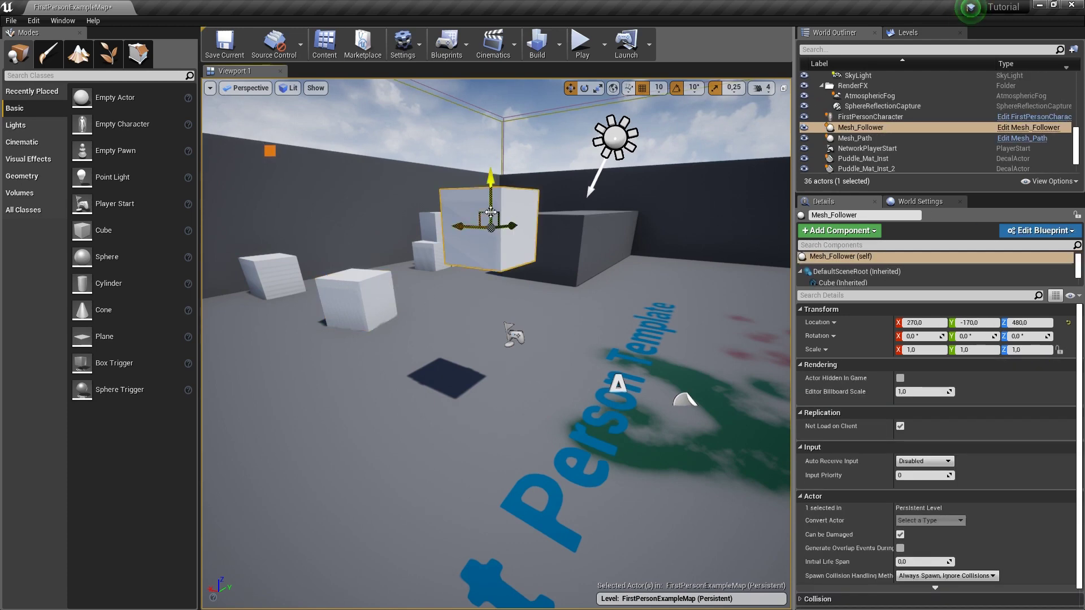
scroll(915, 260, "down", 2)
- Set the PFPathFollower Path Owner to Mesh_Path, found by searching 'pa'
left_click(853, 279)
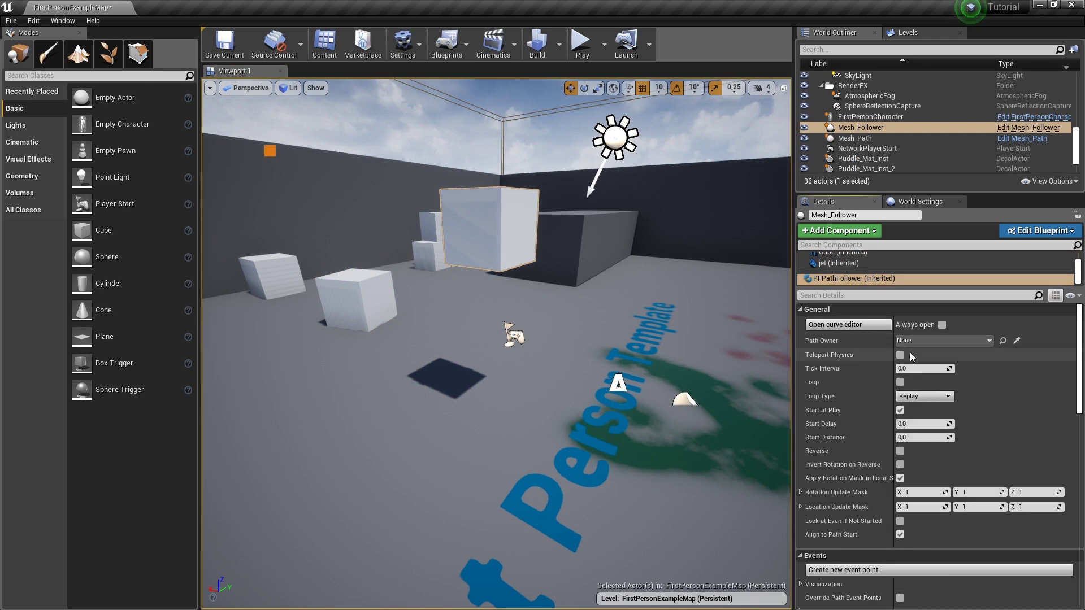
left_click(906, 342)
type("path")
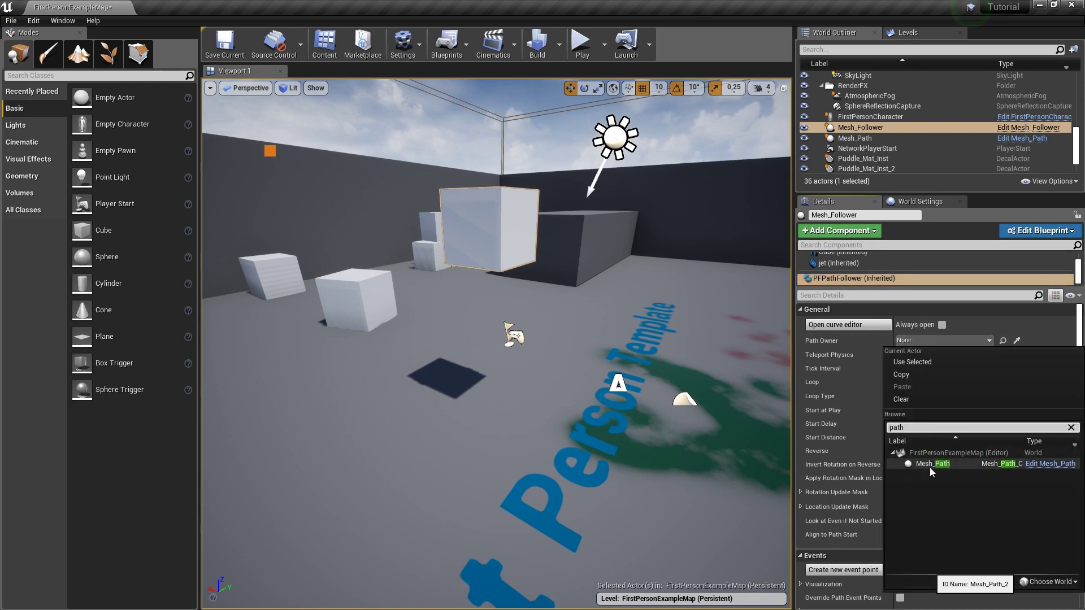
left_click(930, 465)
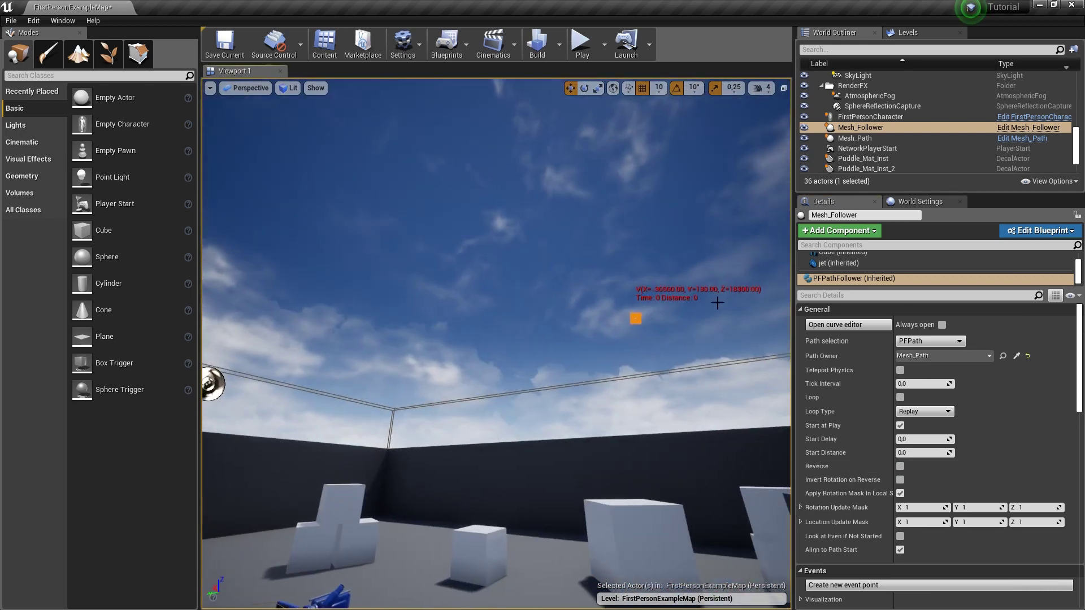
- Look up and zoom to see the cube now at the path start in the sky
mouse_move(558, 355)
right_mouse_down()
mouse_move(588, 316)
mouse_move(582, 271)
mouse_move(582, 316)
mouse_move(601, 283)
mouse_move(579, 230)
right_mouse_up()
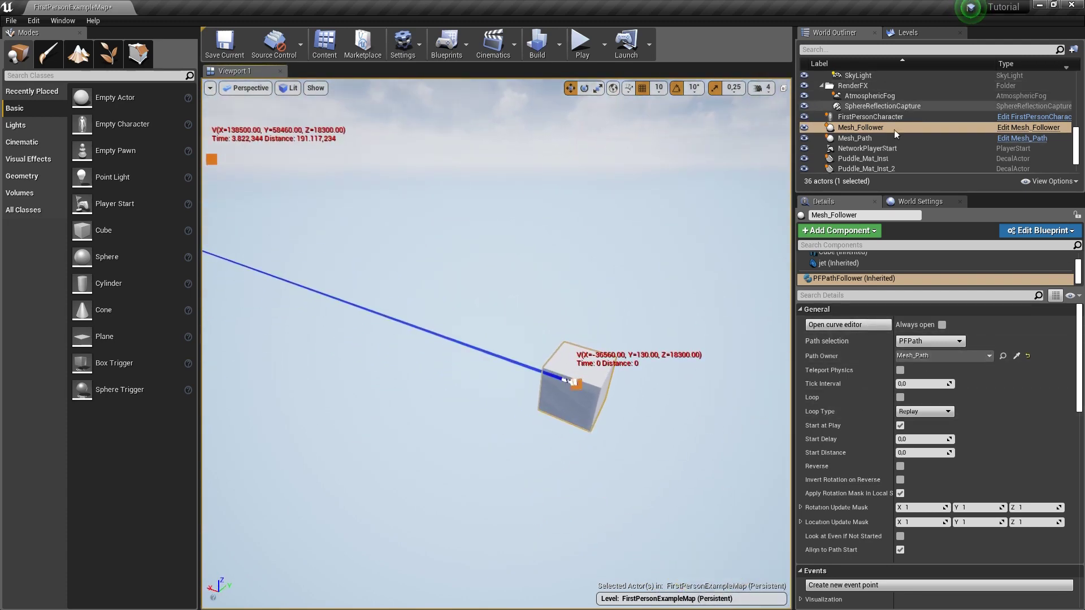
scroll(939, 362, "down", 5)
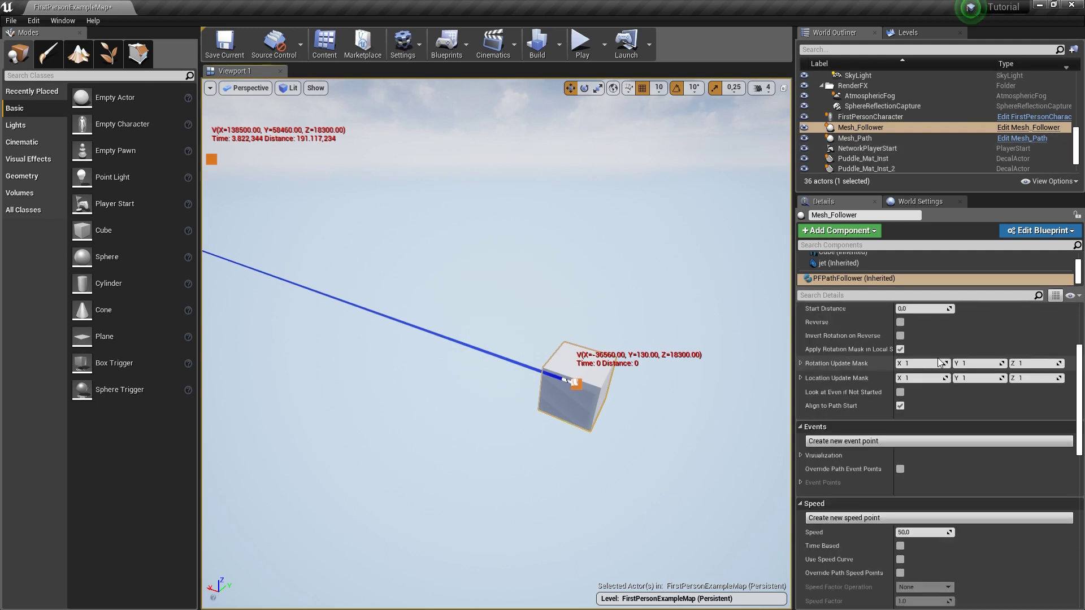
scroll(909, 361, "down", 2)
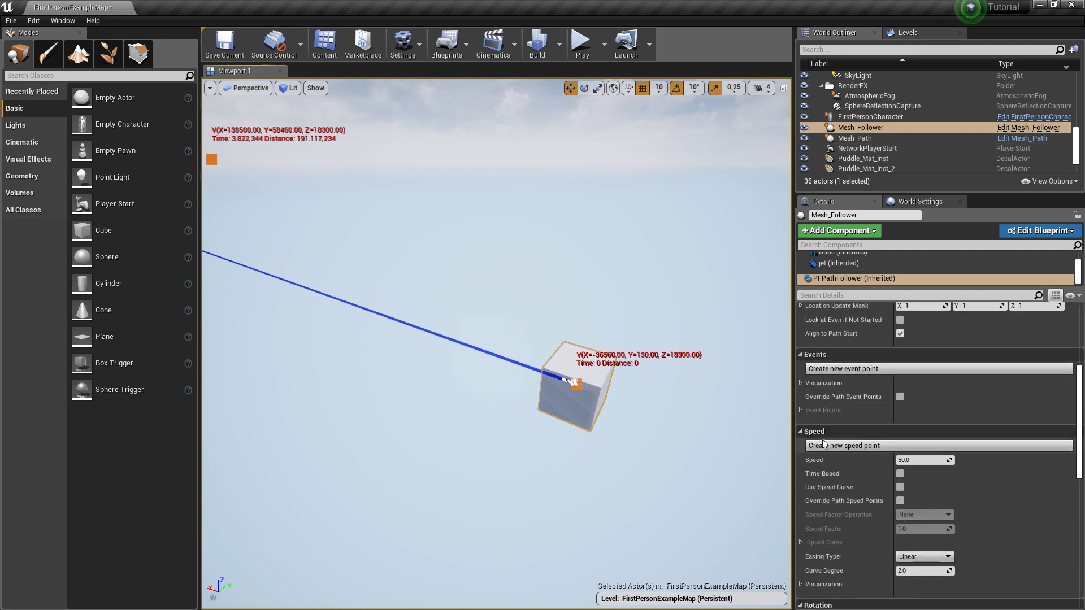
scroll(830, 445, "down", 3)
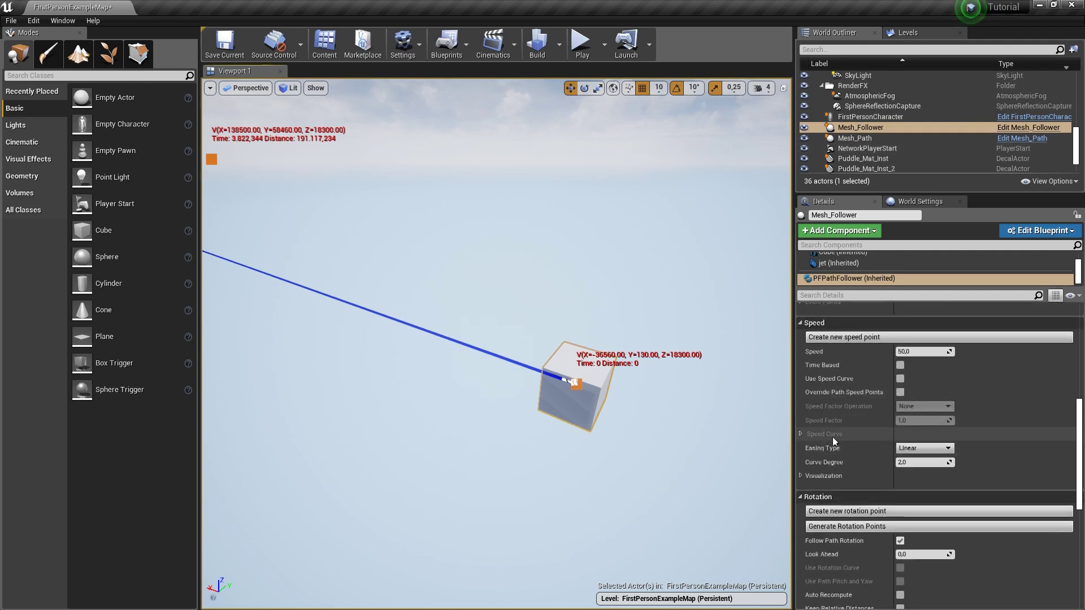
scroll(833, 435, "down", 3)
scroll(836, 429, "down", 5)
scroll(836, 428, "up", 3)
scroll(836, 429, "up", 3)
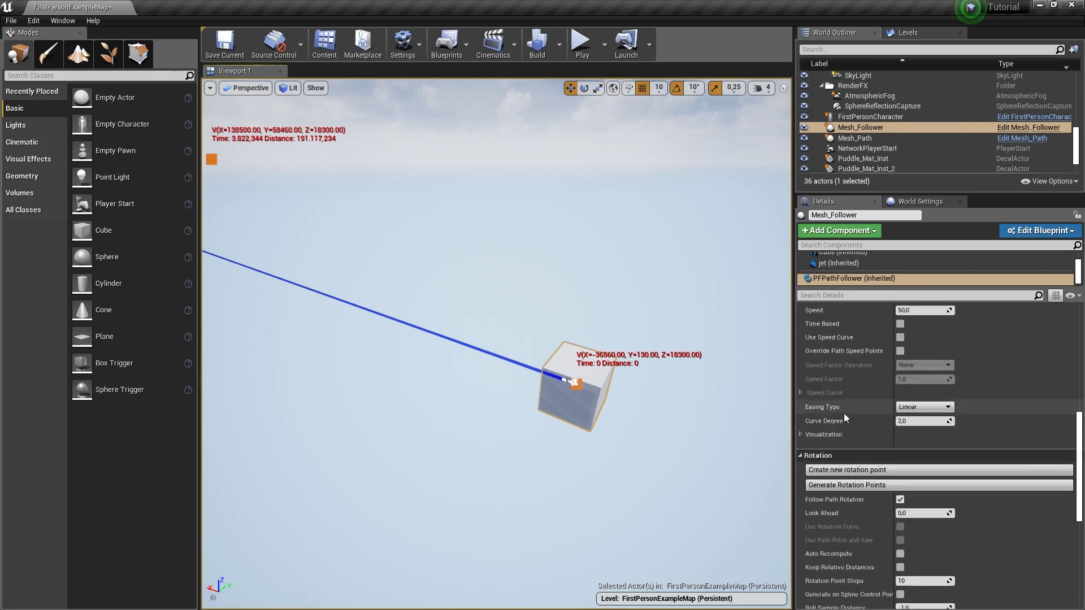
scroll(843, 412, "up", 3)
scroll(843, 410, "up", 3)
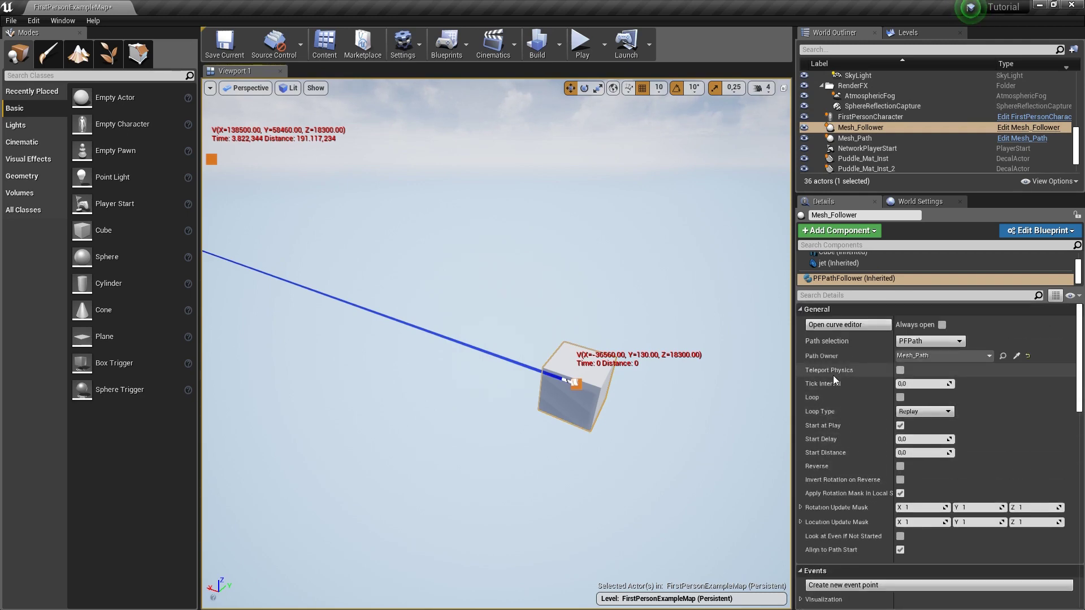
- Select Mesh_Path and expand its PFPath event point visualization settings
left_click(858, 141)
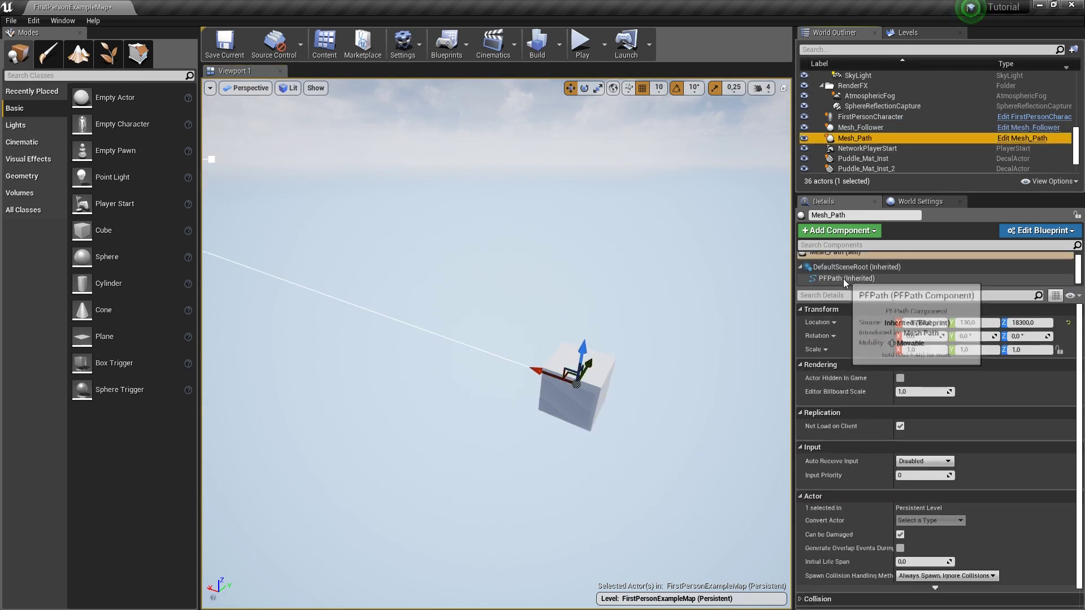
left_click(843, 278)
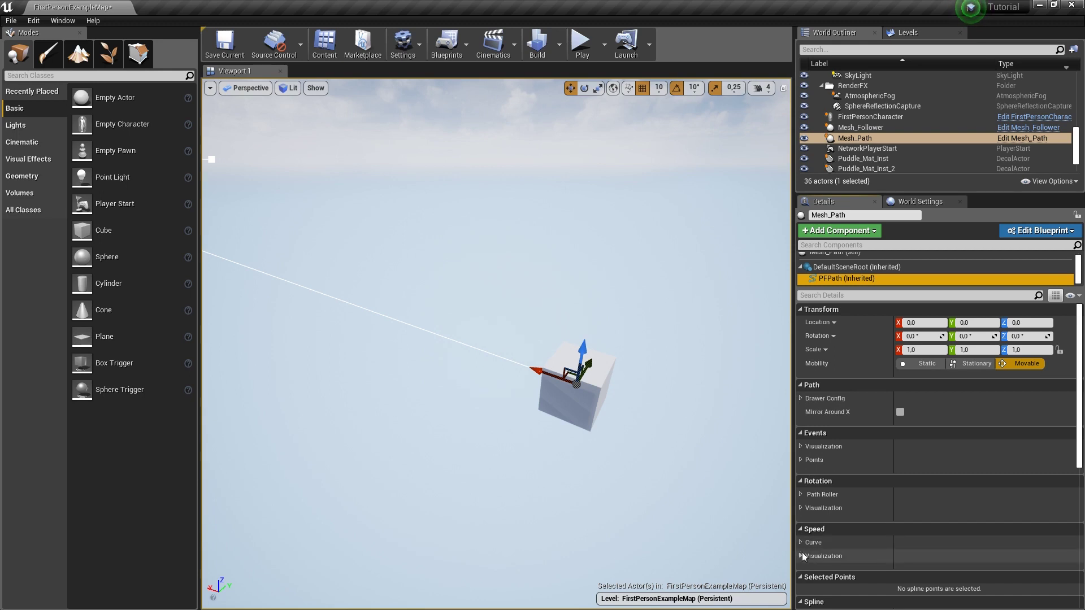
left_click(802, 397)
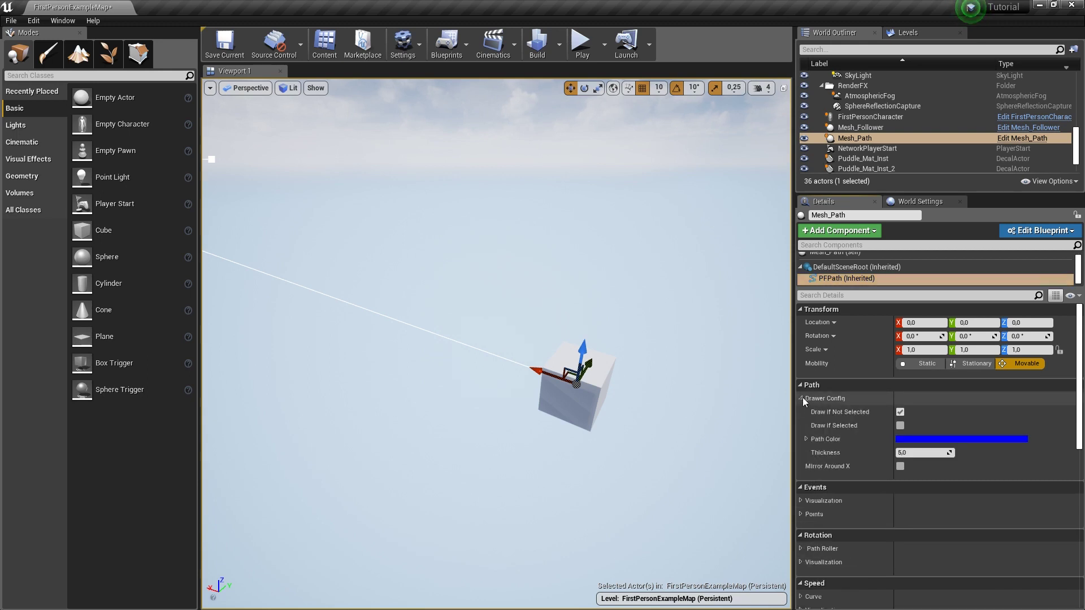
left_click(802, 397)
left_click(801, 447)
scroll(802, 446, "down", 5)
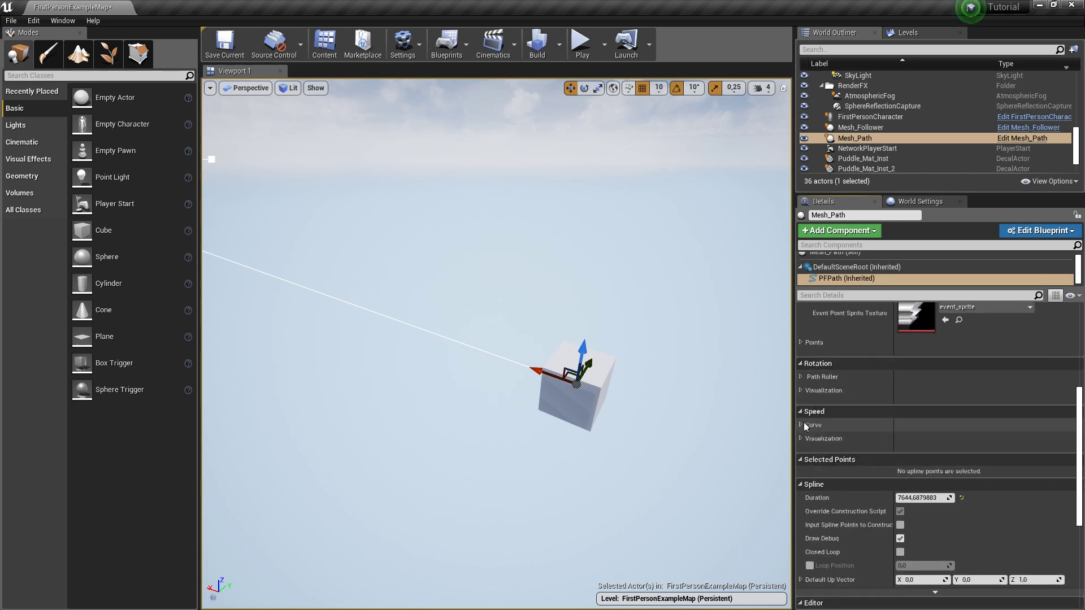
- Expand Speed > Curve > Speed Curve and its point visualization options, then frame Mesh_Follower
left_click(800, 425)
left_click(804, 438)
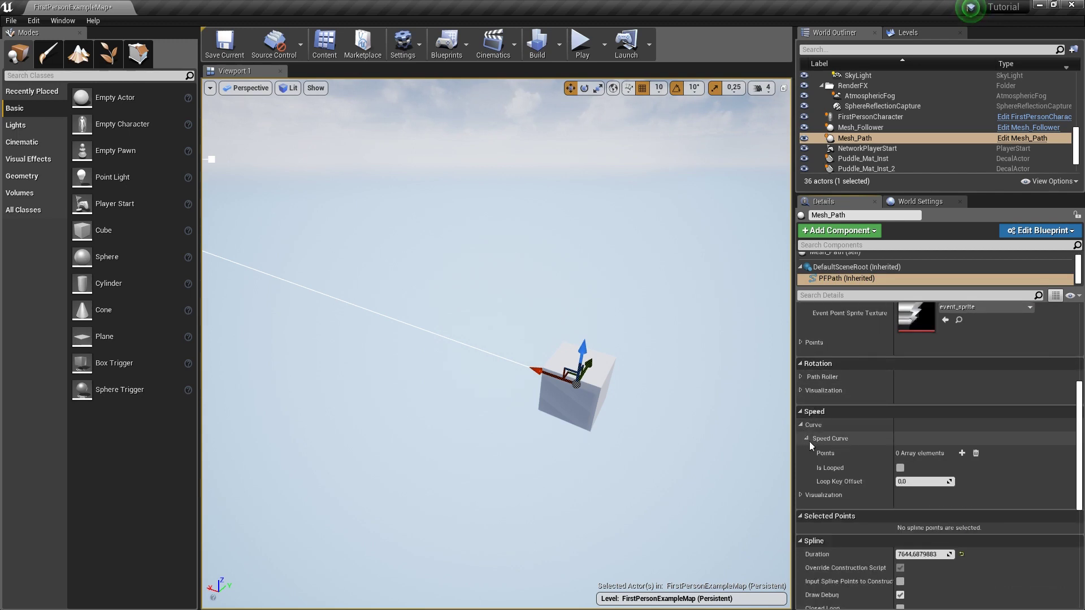
left_click(802, 495)
scroll(803, 504, "down", 5)
scroll(816, 486, "down", 3)
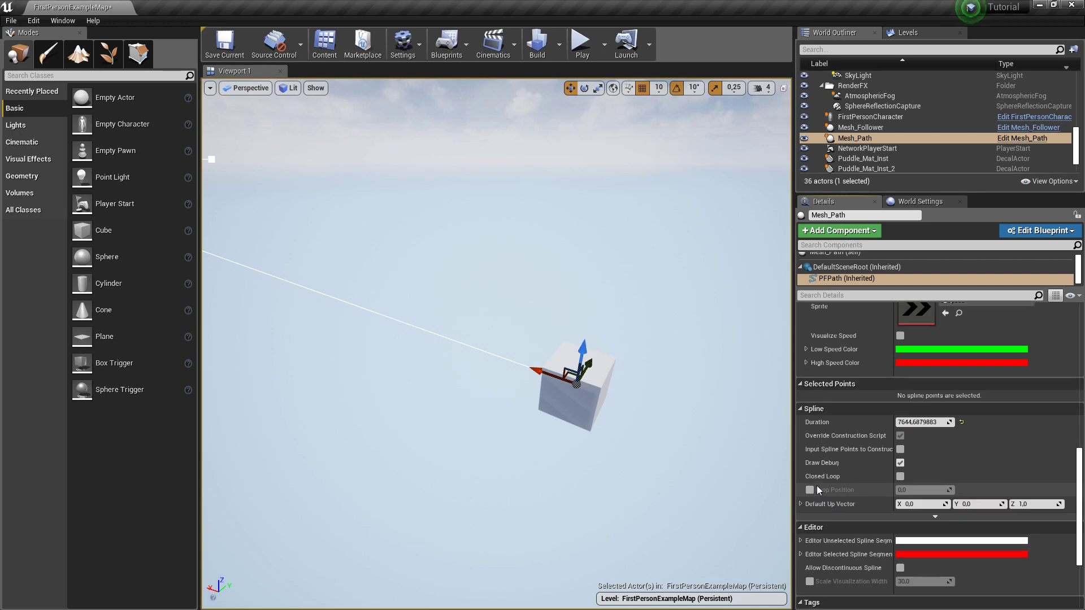
scroll(822, 479, "down", 2)
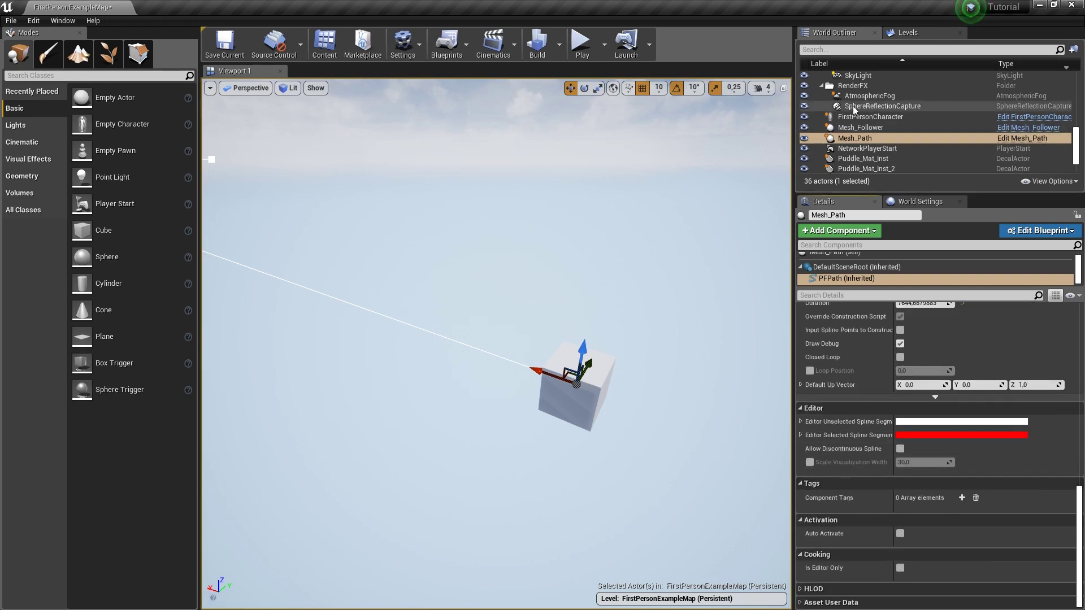
double_click(870, 128)
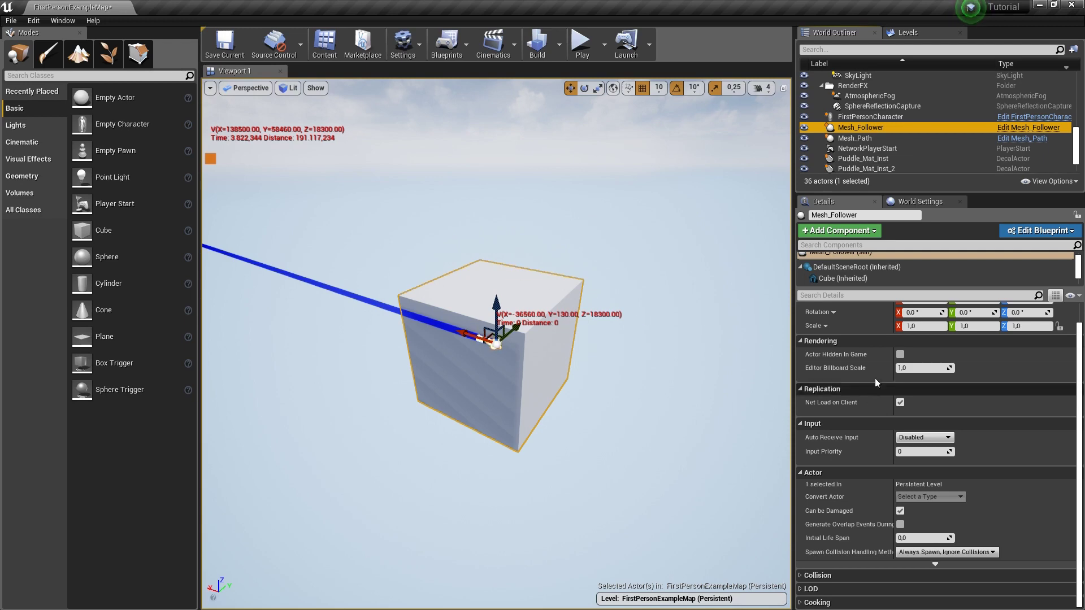
- Enter 100 as the PFPathFollower Speed, cutting Mesh_Path's travel time to 1,911.172
scroll(849, 268, "down", 1)
left_click(849, 278)
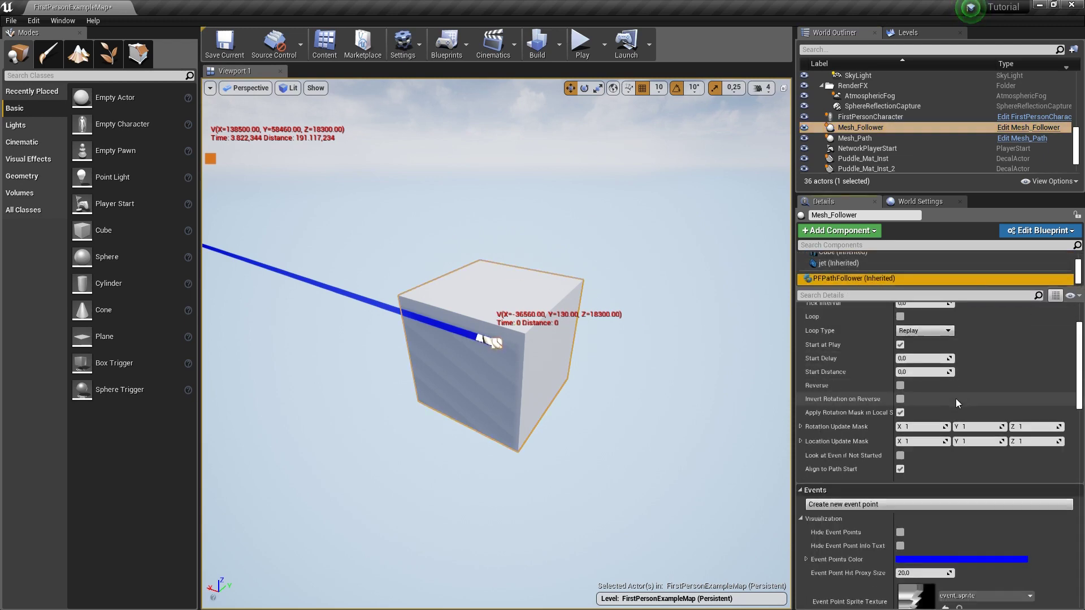
scroll(954, 399, "down", 3)
scroll(935, 433, "down", 3)
scroll(934, 434, "down", 3)
scroll(926, 457, "down", 3)
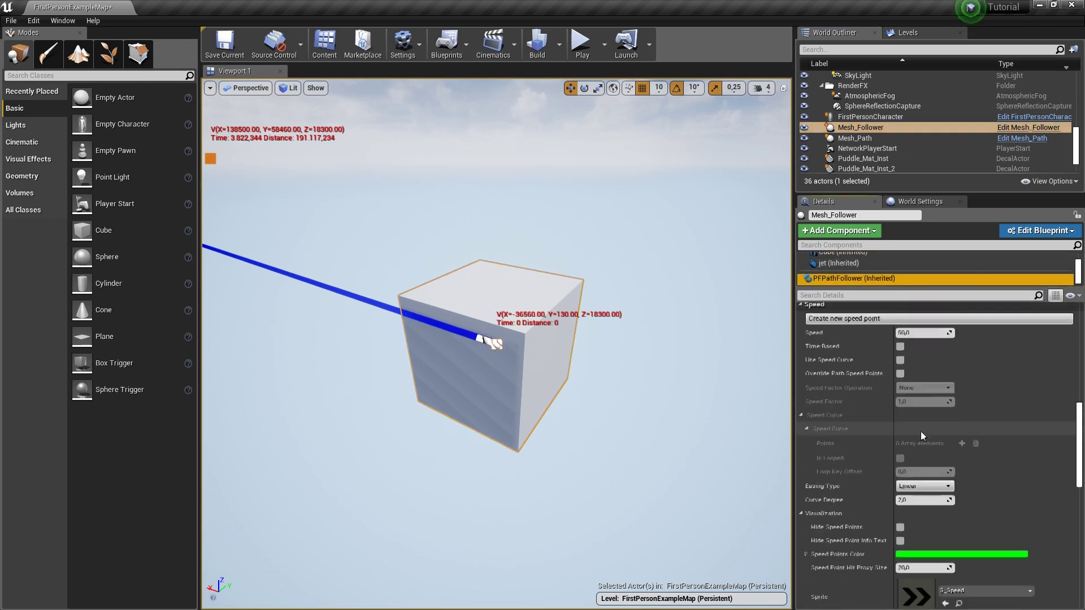
scroll(919, 427, "up", 3)
left_click(917, 441)
type("10")
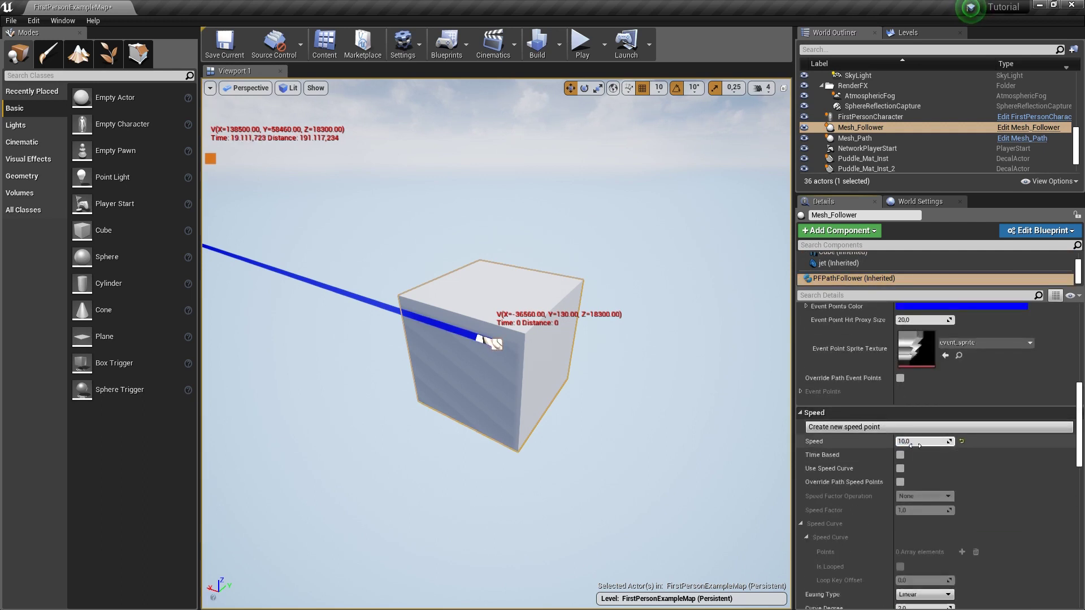
left_click(919, 444)
right_click_drag(763, 407, 717, 358)
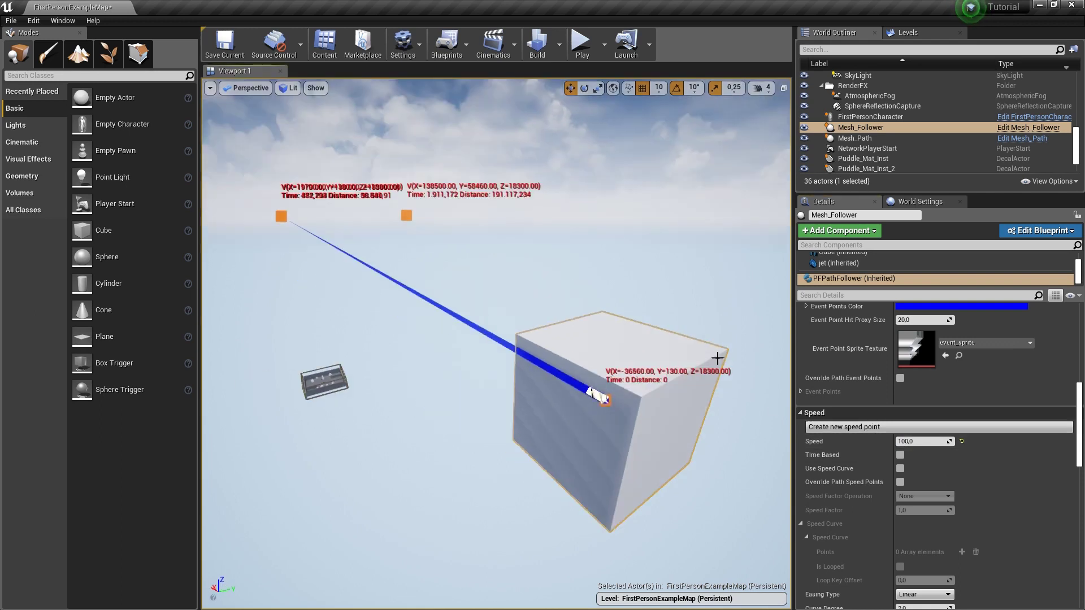
- Simulate the level to watch the cube travel the path, then stop the simulation
left_click(608, 31)
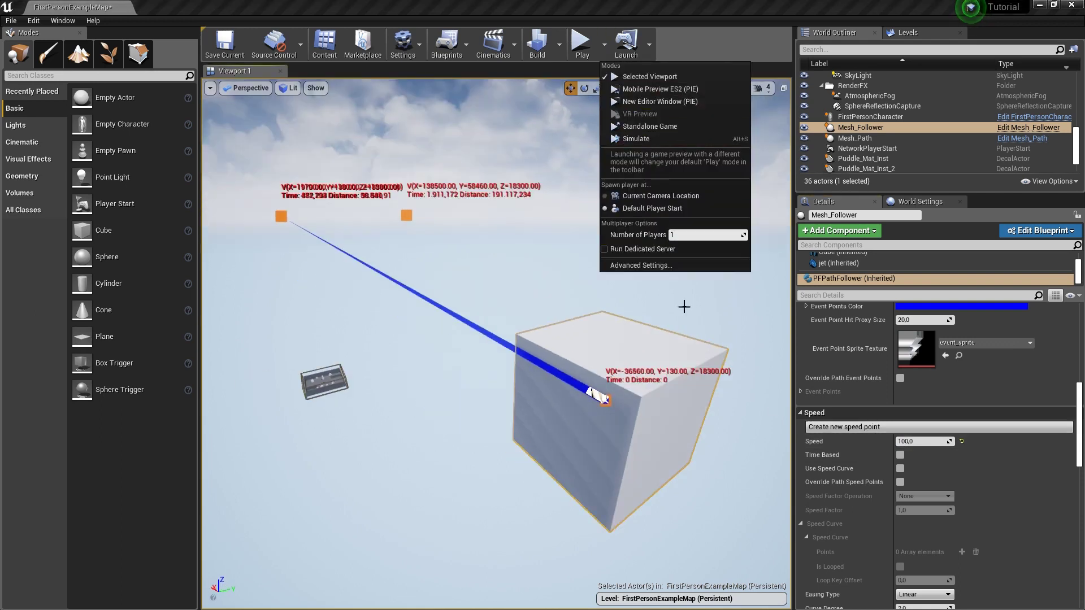
left_click(646, 139)
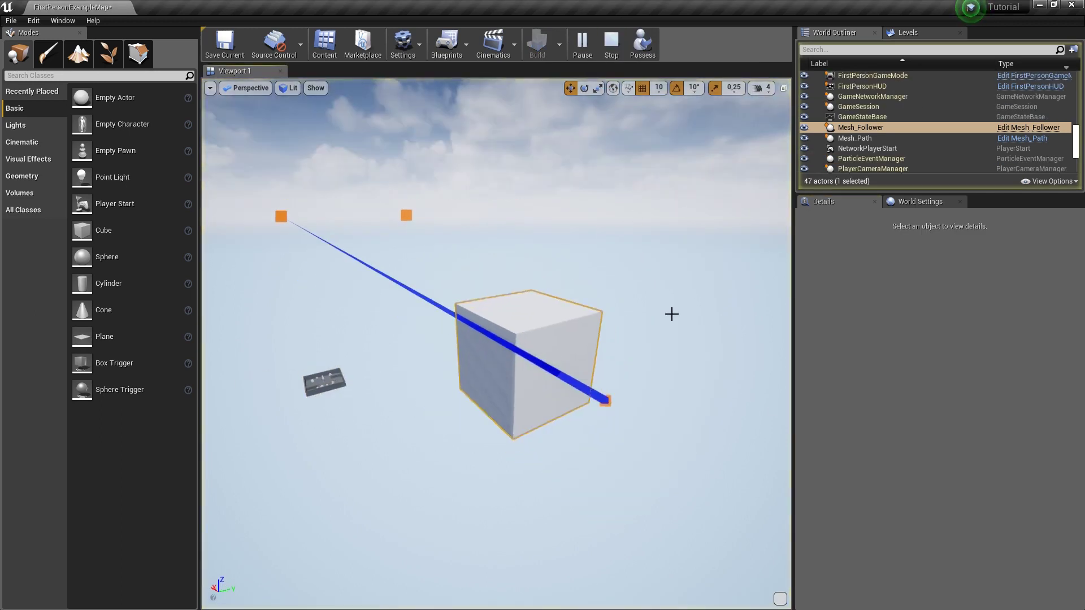
left_click(615, 55)
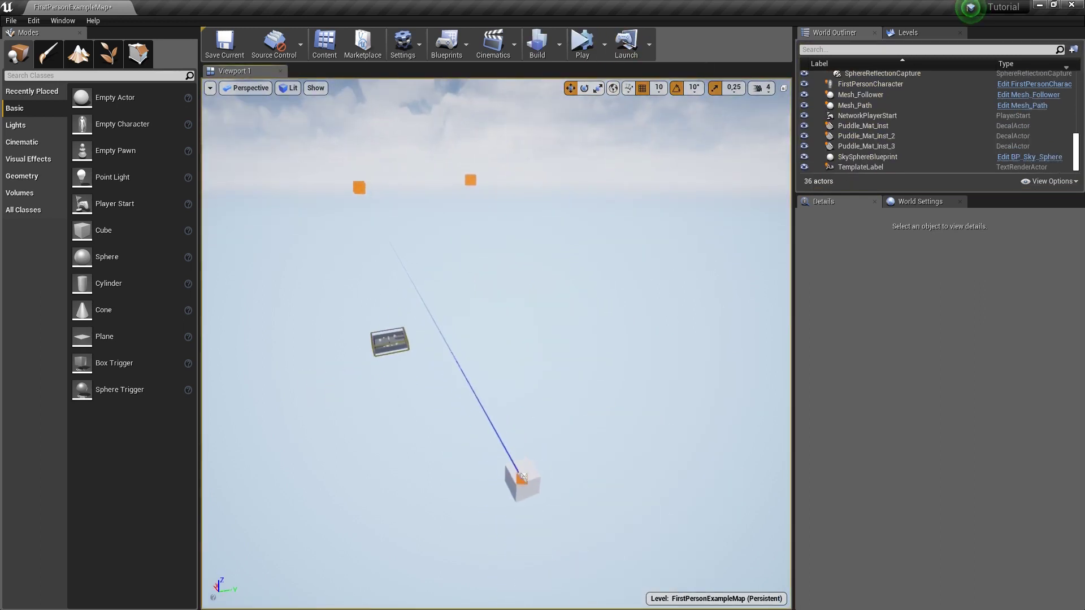
- Reselect the Mesh_Follower cube, review its PFPathFollower settings, and start Play in Editor
right_click_drag(522, 477, 504, 428)
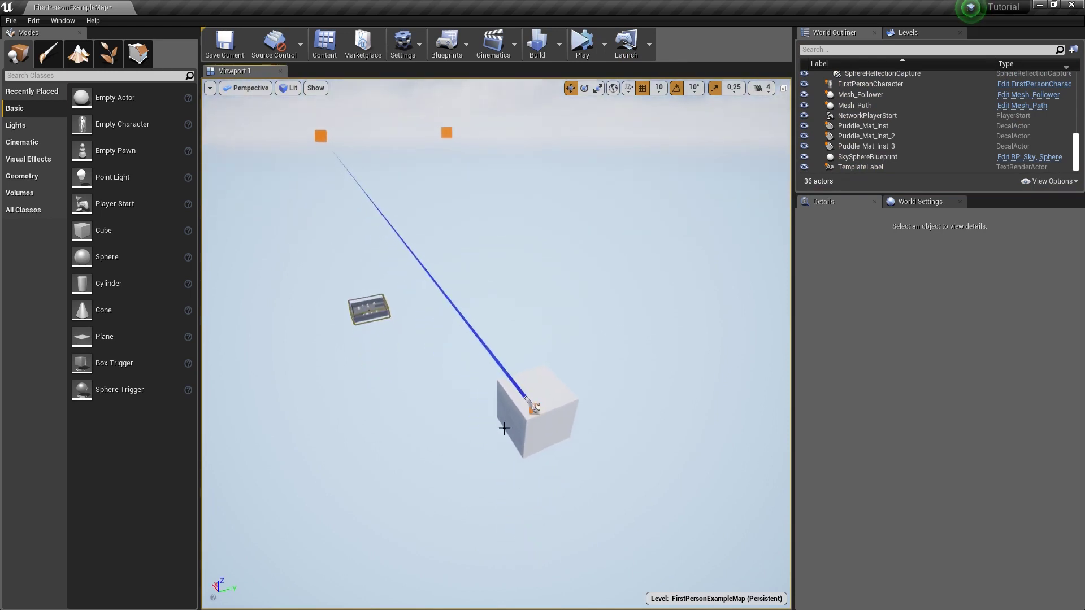
left_click(538, 408)
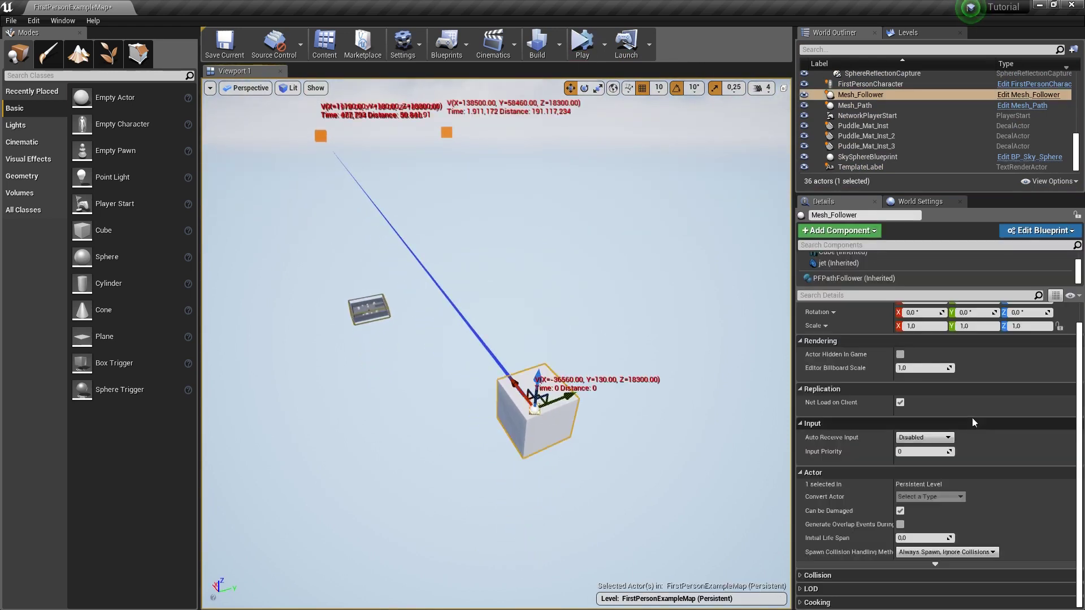
right_click_drag(772, 313, 735, 339)
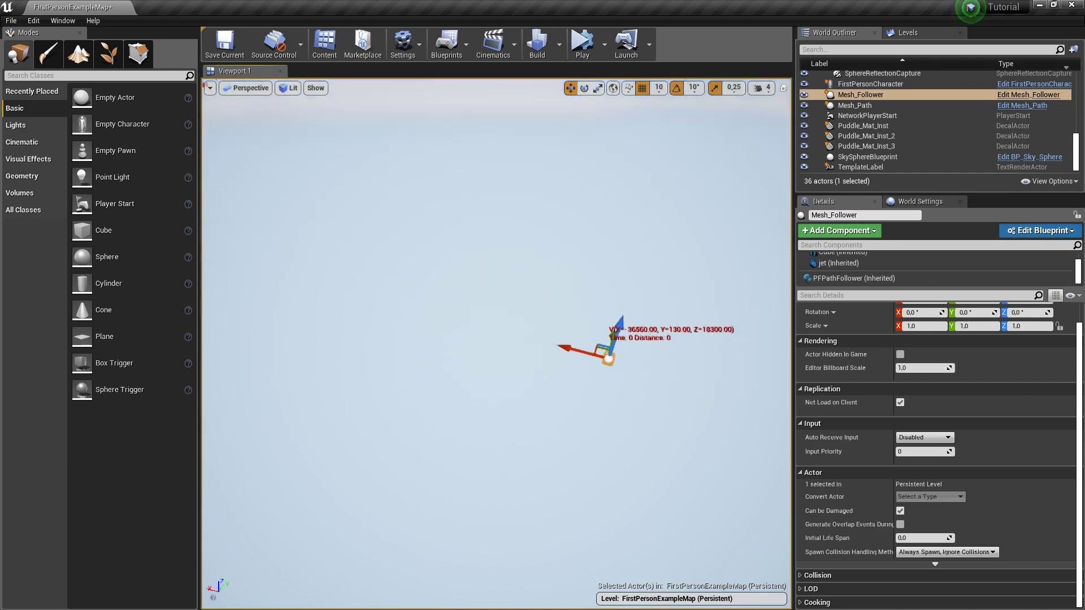
right_click_drag(421, 337, 421, 337)
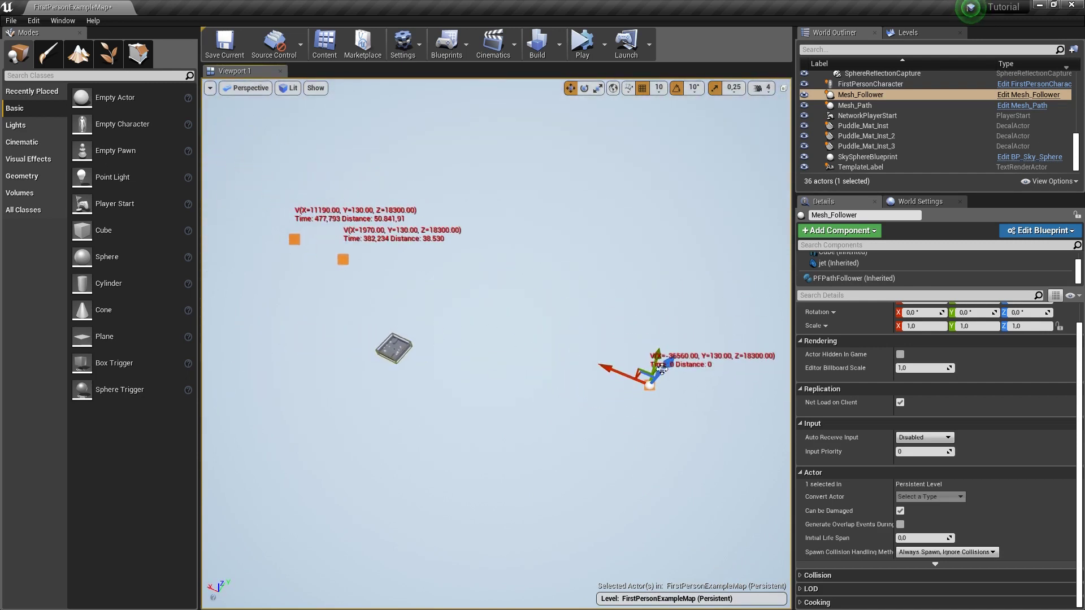
right_click_drag(662, 370, 662, 370)
left_click(866, 278)
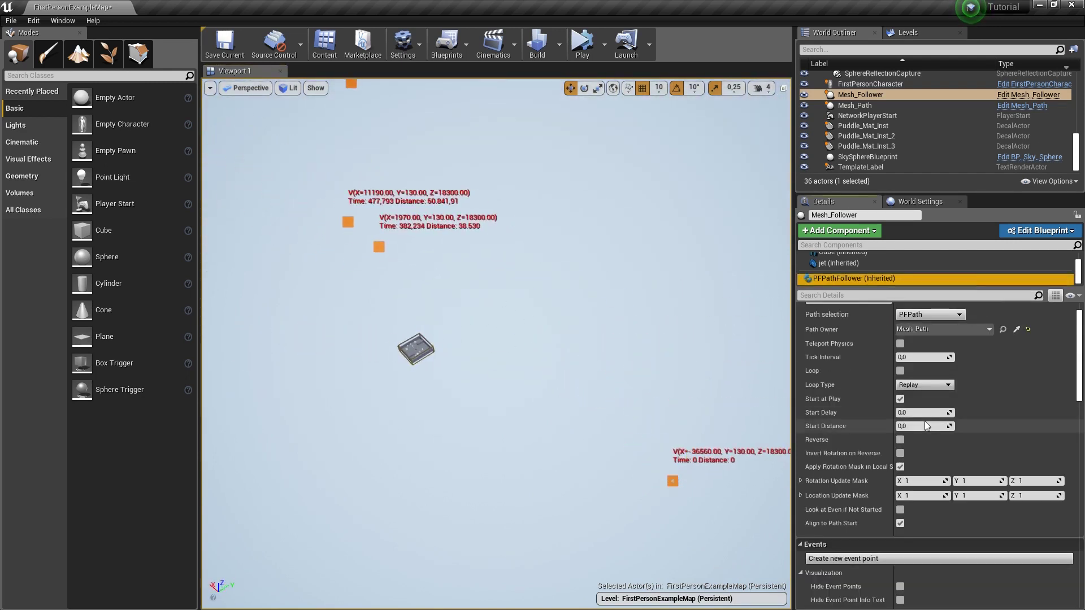
left_click(594, 45)
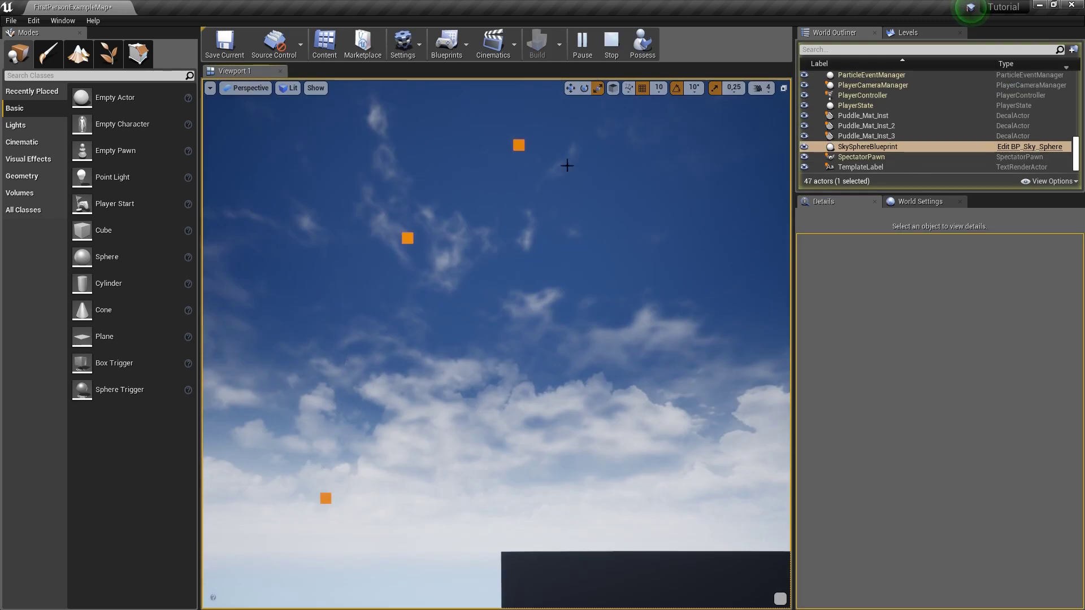
- Stop the play session, tilt the view skyward, and maximize the viewport with F11
left_click(604, 47)
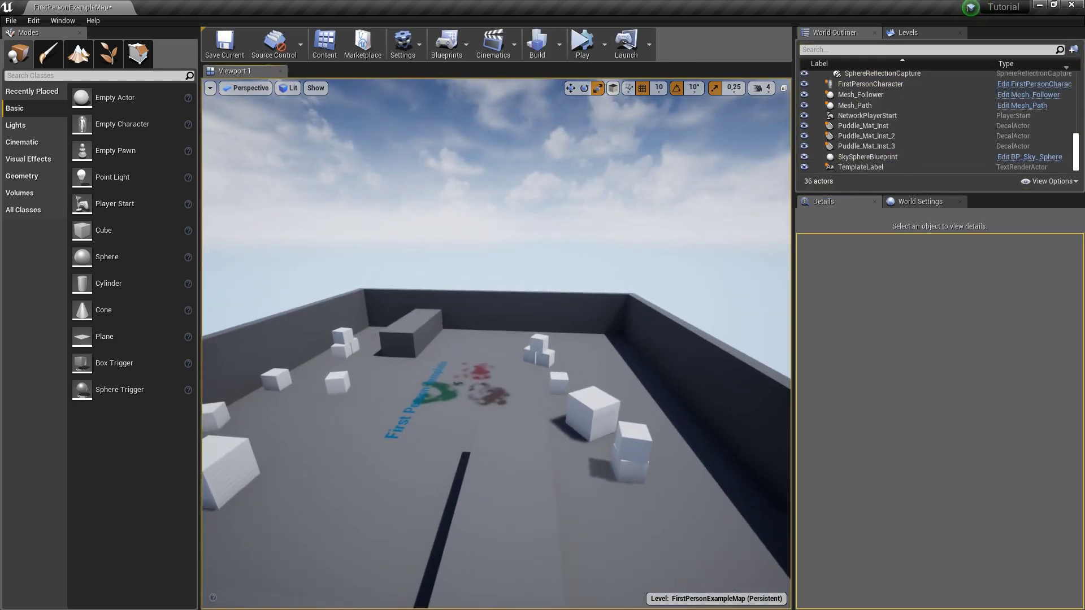
mouse_move(393, 389)
right_mouse_down()
mouse_move(432, 314)
mouse_move(460, 429)
mouse_move(508, 429)
right_mouse_up()
key("F11")
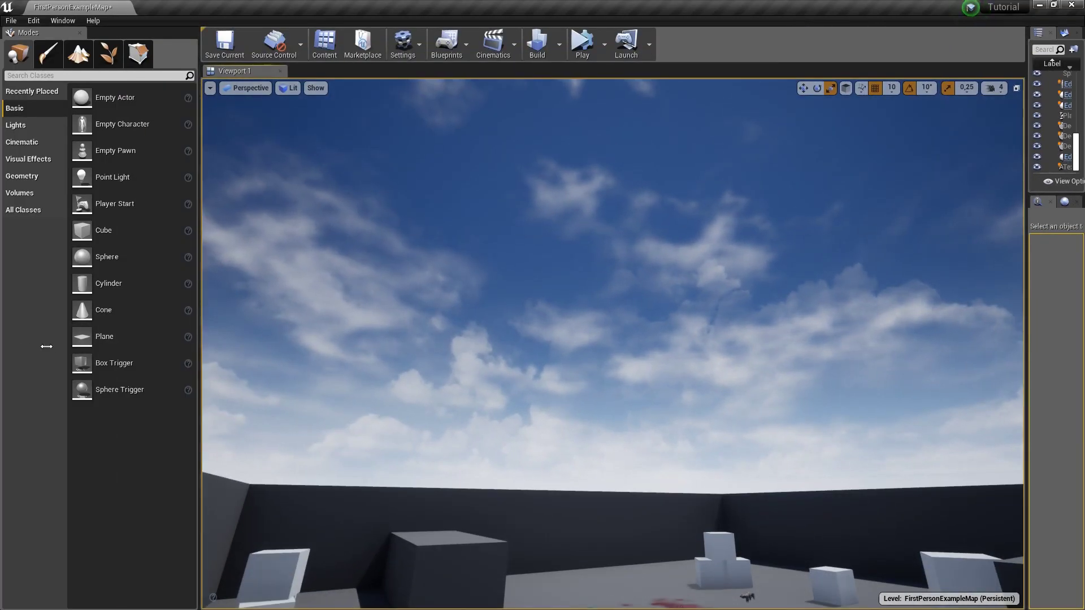
- Play the level with Alt+P briefly, then exit with Esc
key("alt+p")
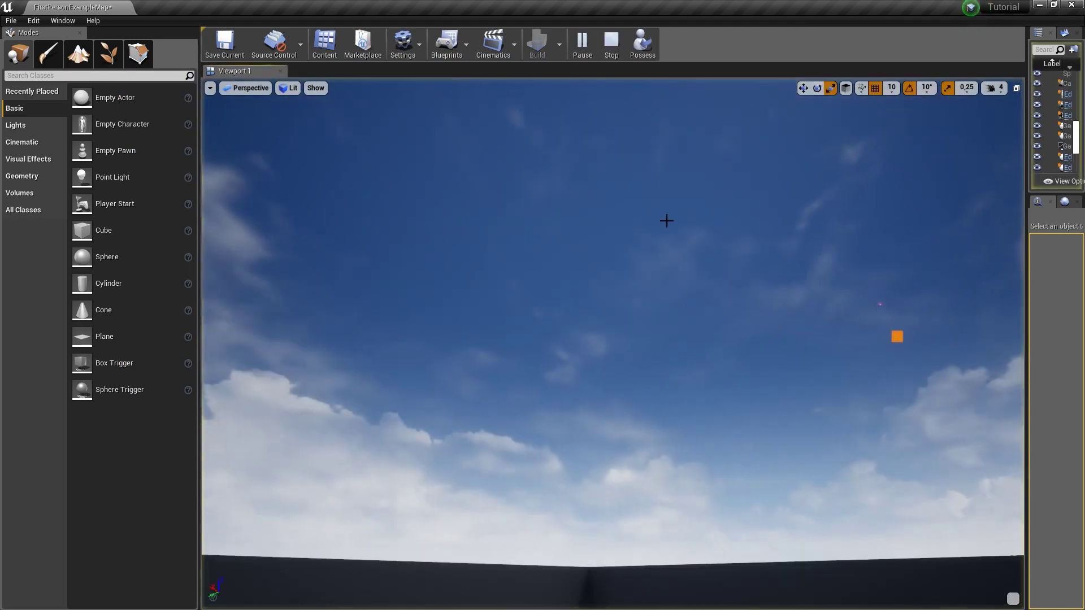
left_click(877, 337)
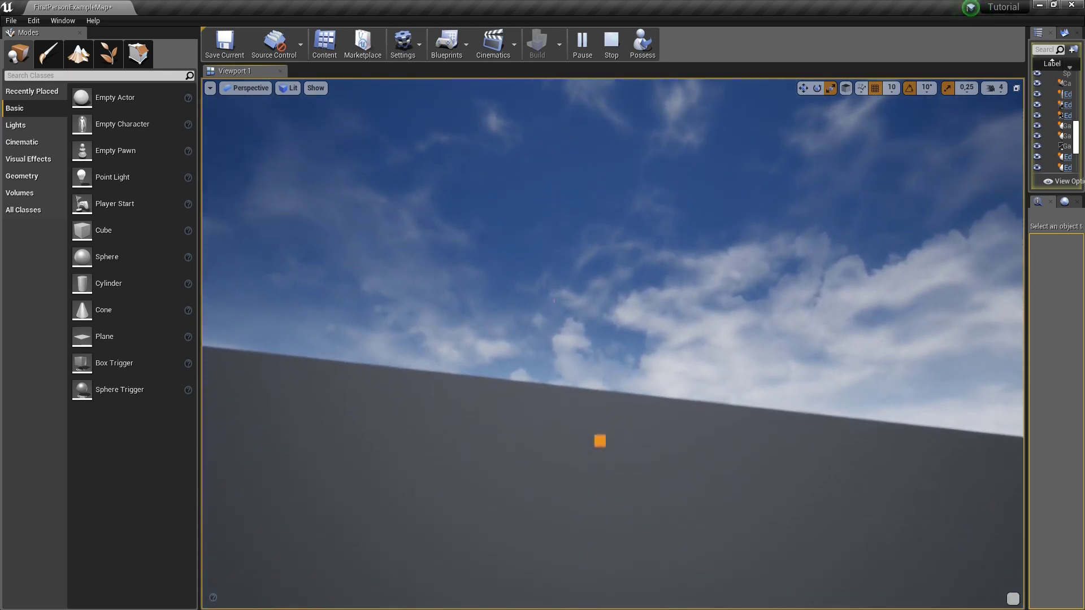
key("Escape")
- Swing the view toward the path markers and simulate again, following the cube upward
right_click_drag(684, 361, 685, 283)
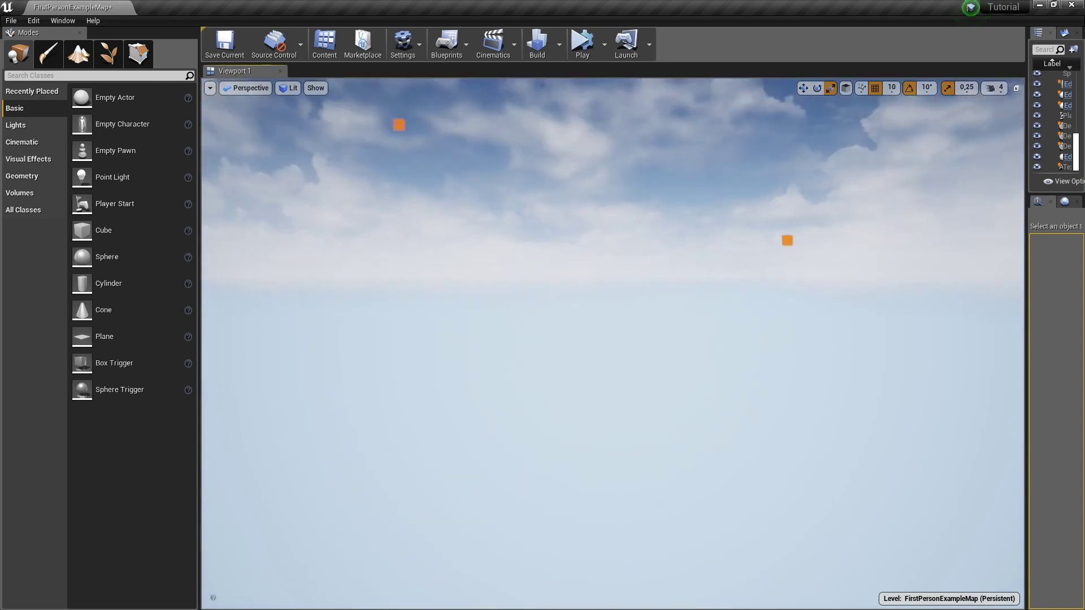
right_click_drag(685, 361, 649, 288)
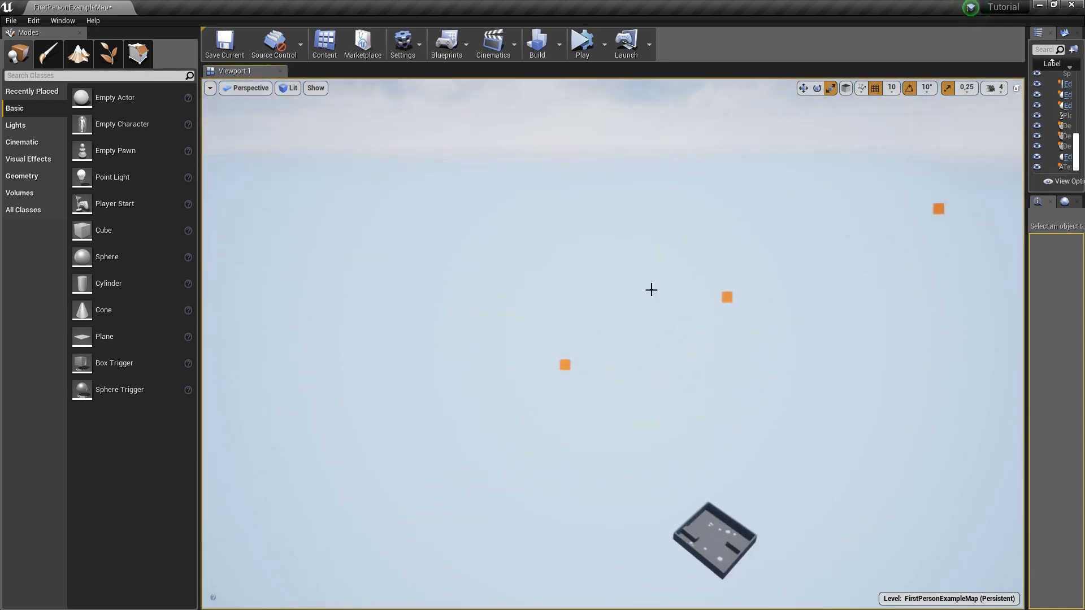
left_click(582, 42)
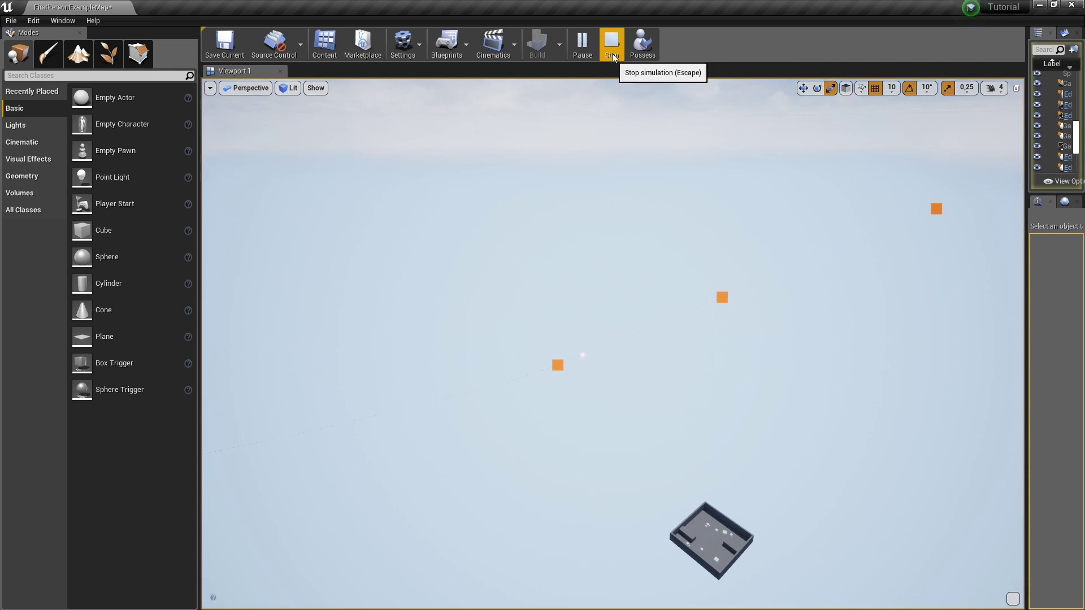
mouse_move(613, 226)
right_mouse_down()
mouse_move(613, 141)
mouse_move(590, 136)
right_mouse_up()
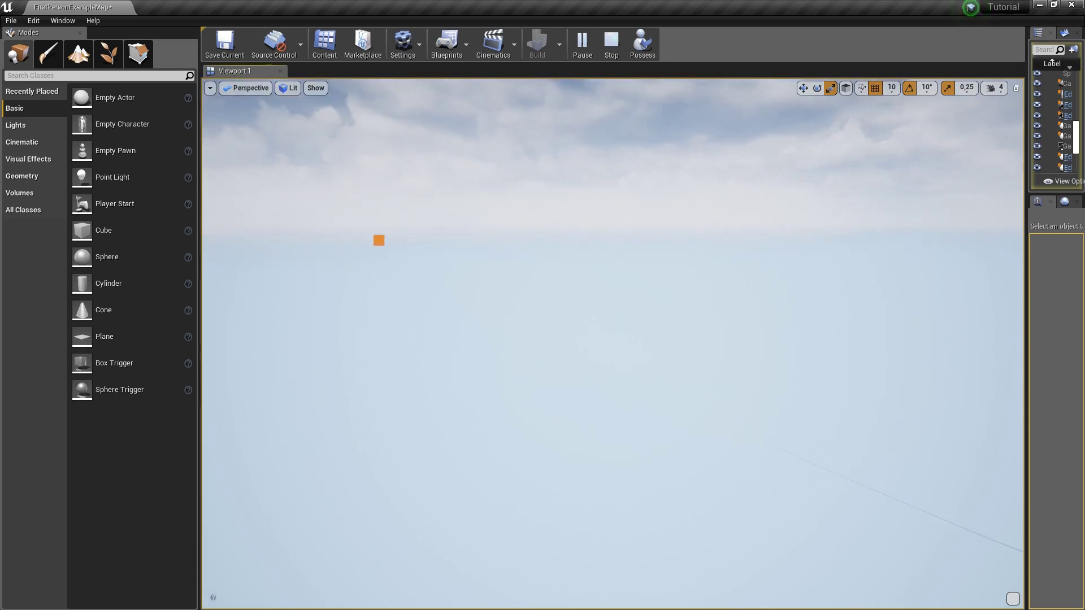
- Stop the simulation and look down at the floating platform below the path markers
left_click(611, 42)
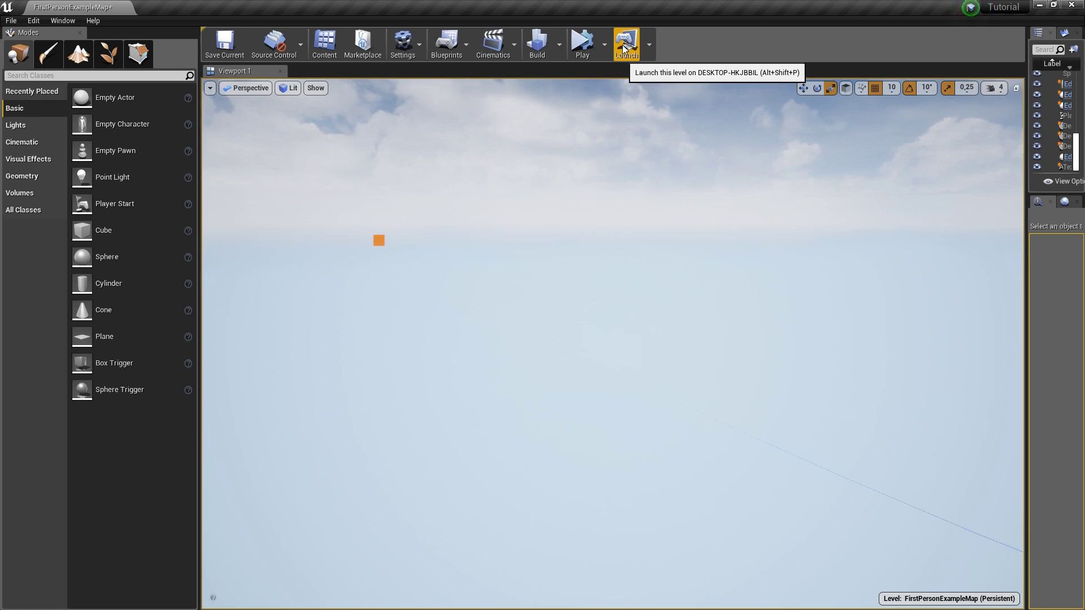
mouse_move(540, 155)
right_mouse_down()
mouse_move(540, 317)
mouse_move(535, 304)
right_mouse_up()
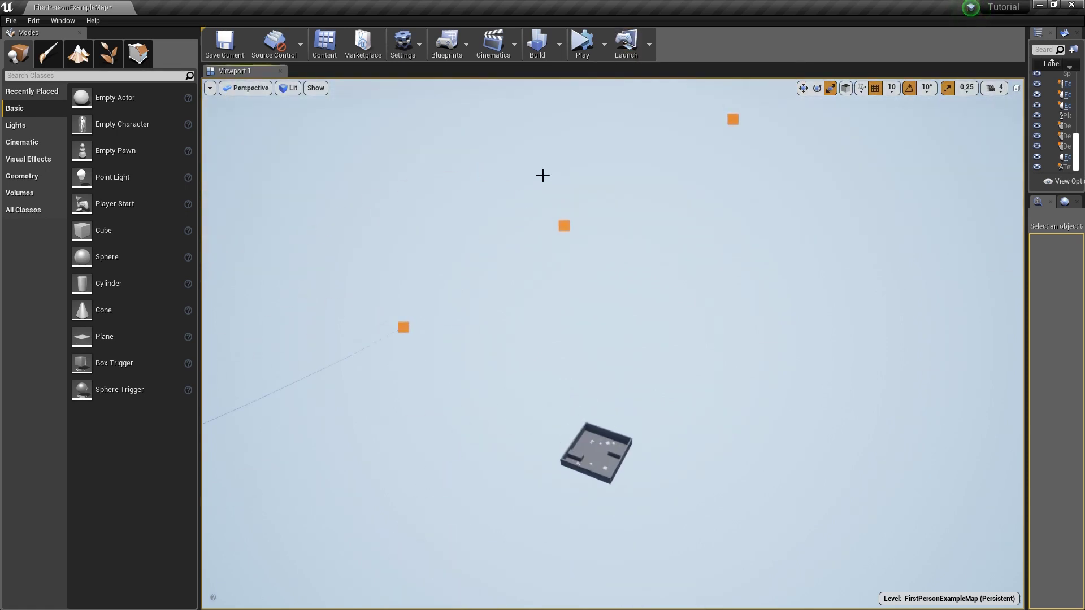